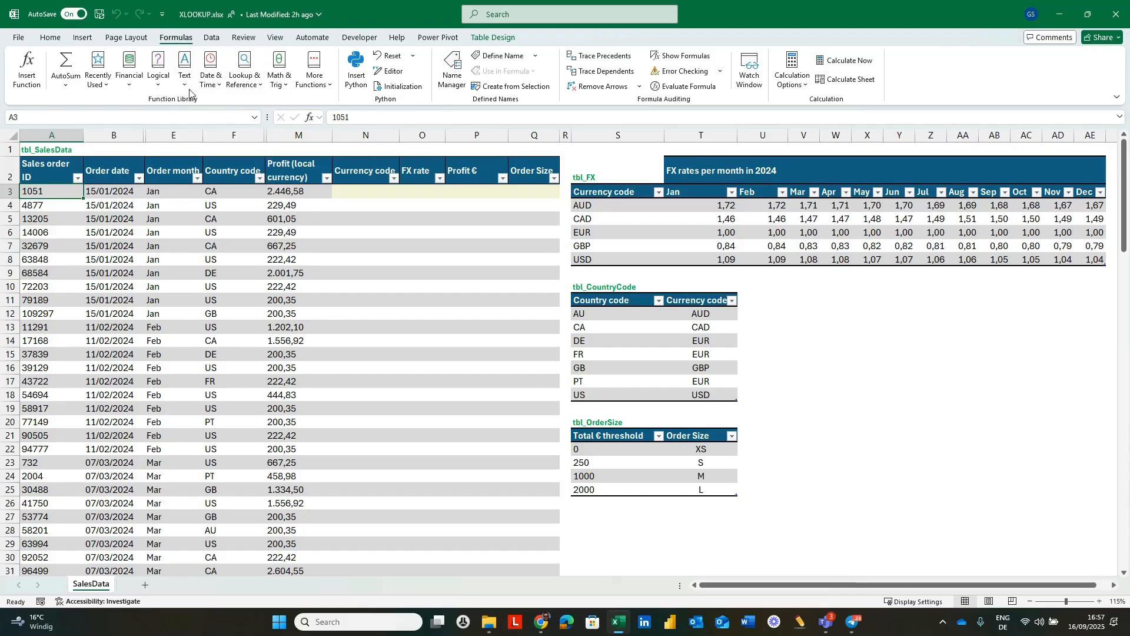
Review the workbook's defined table names and their ranges in the Name Manager.
left_click(453, 68)
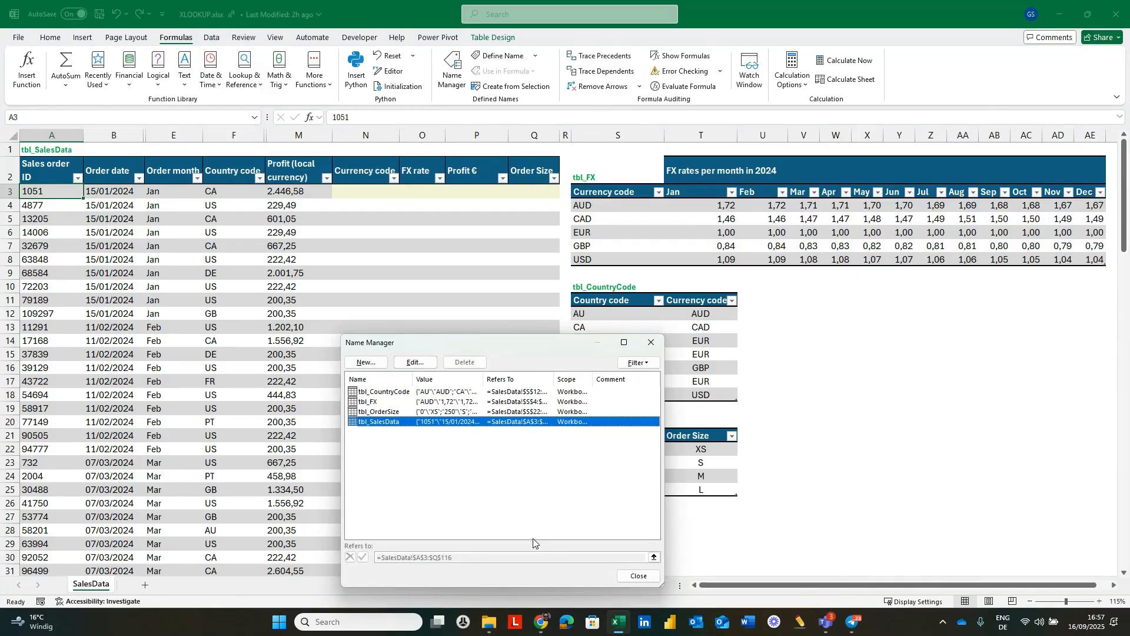
left_click(628, 579)
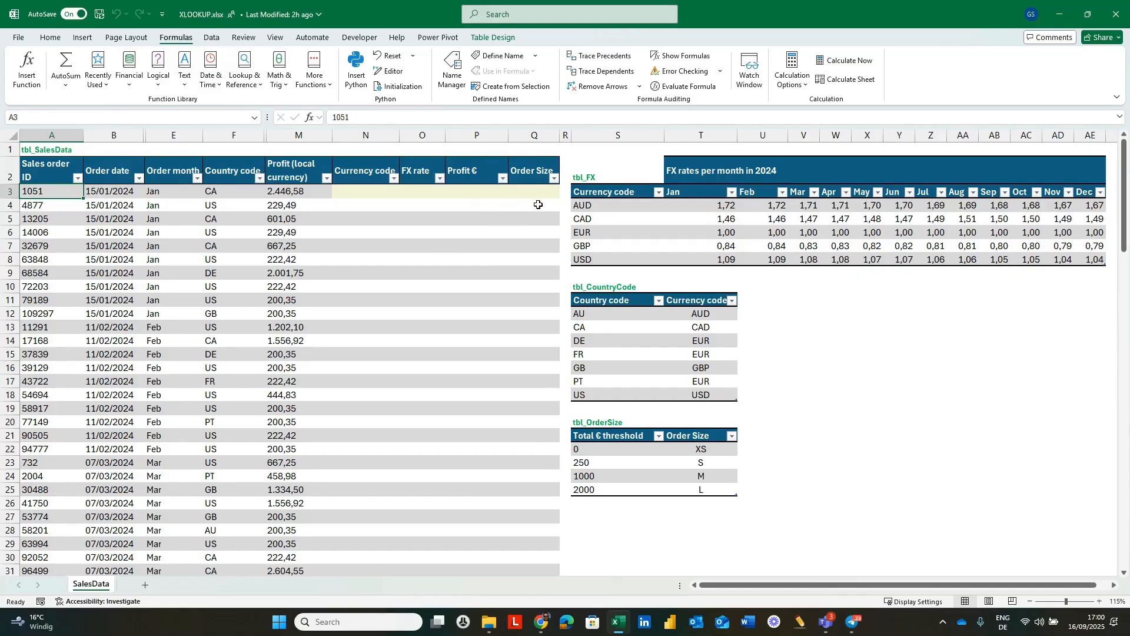
Start an XLOOKUP formula in the first Currency code cell (N3) with the same row's Country code as lookup value.
left_click(365, 193)
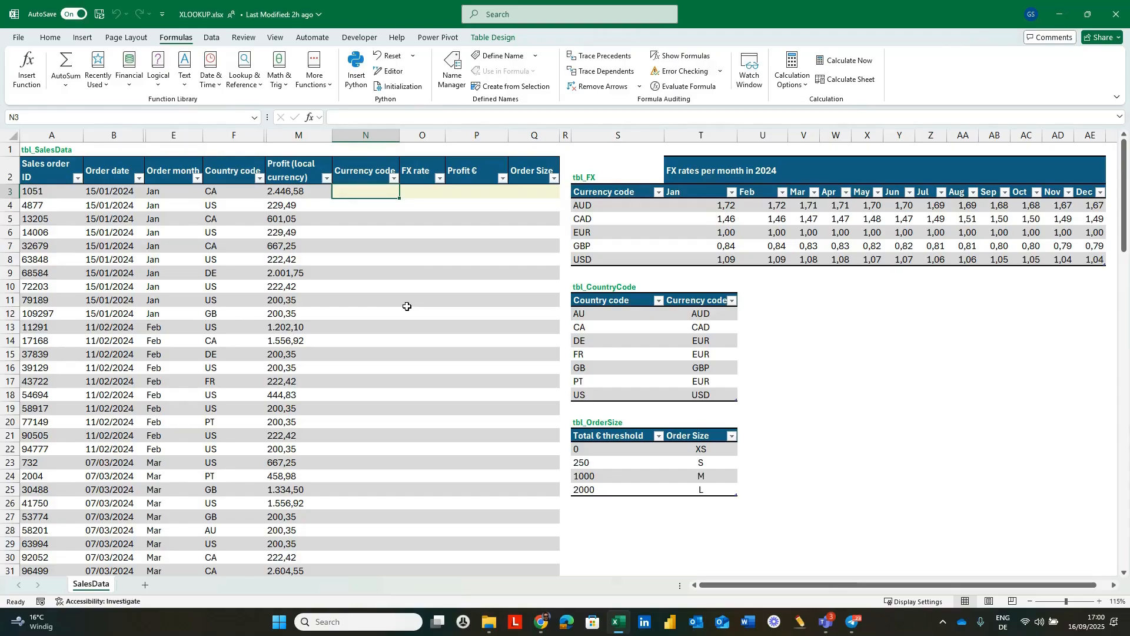
type("=")
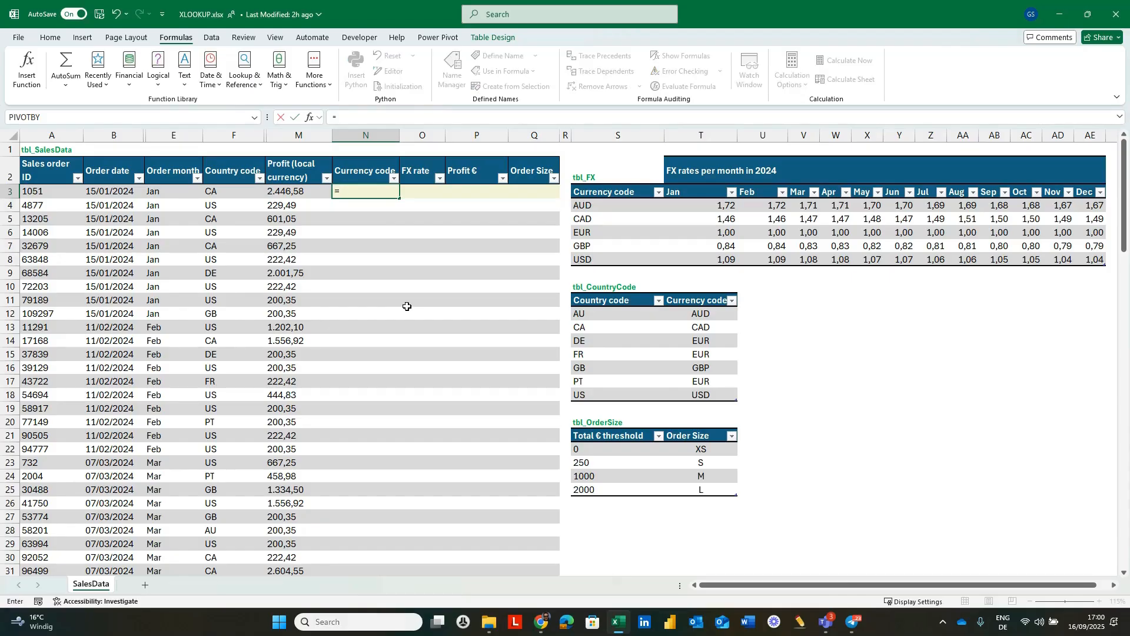
type("XL")
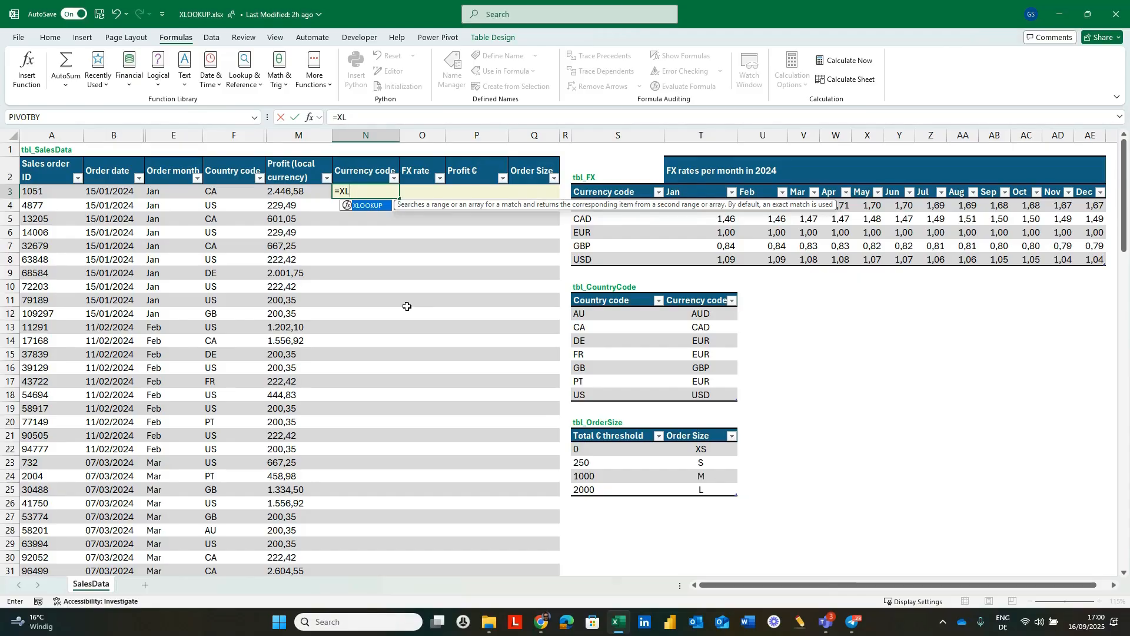
key("Tab")
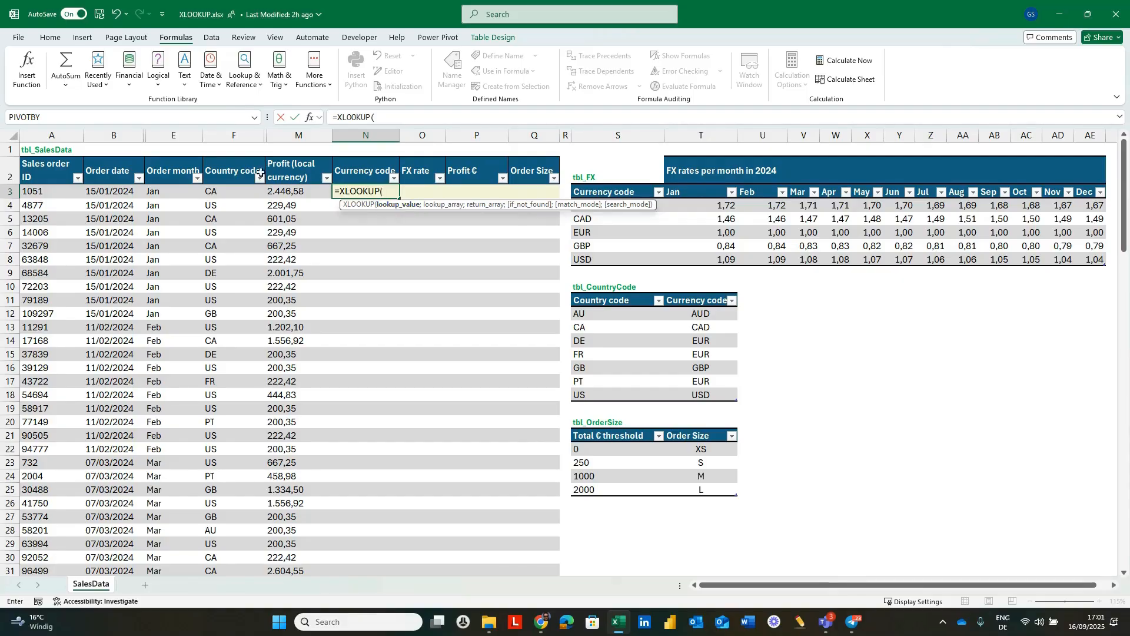
left_click(225, 190)
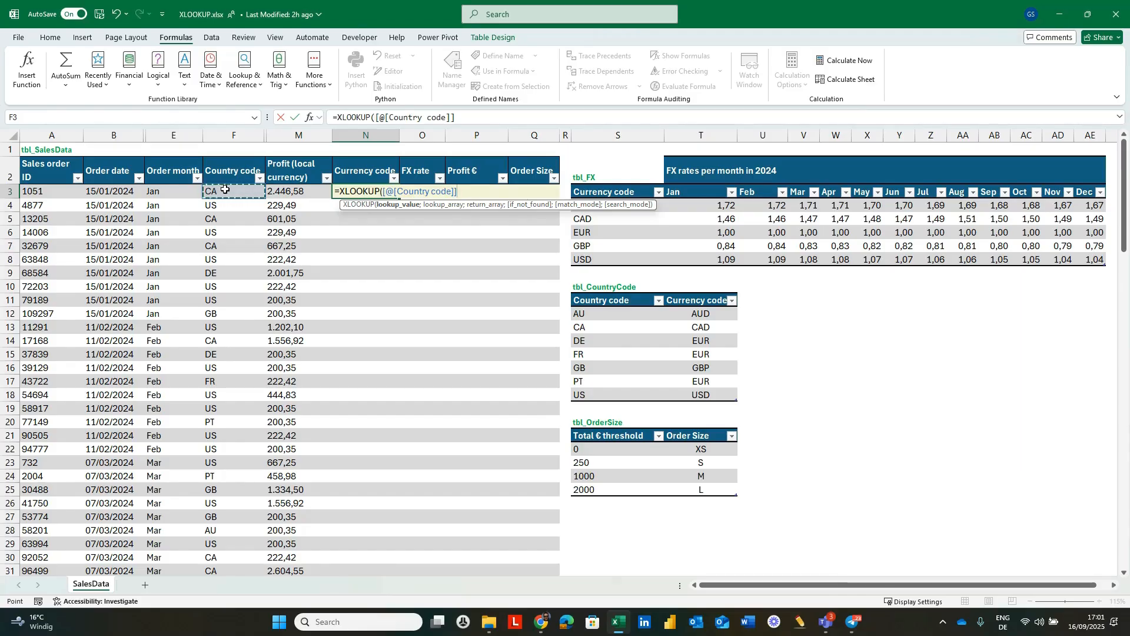
type(";")
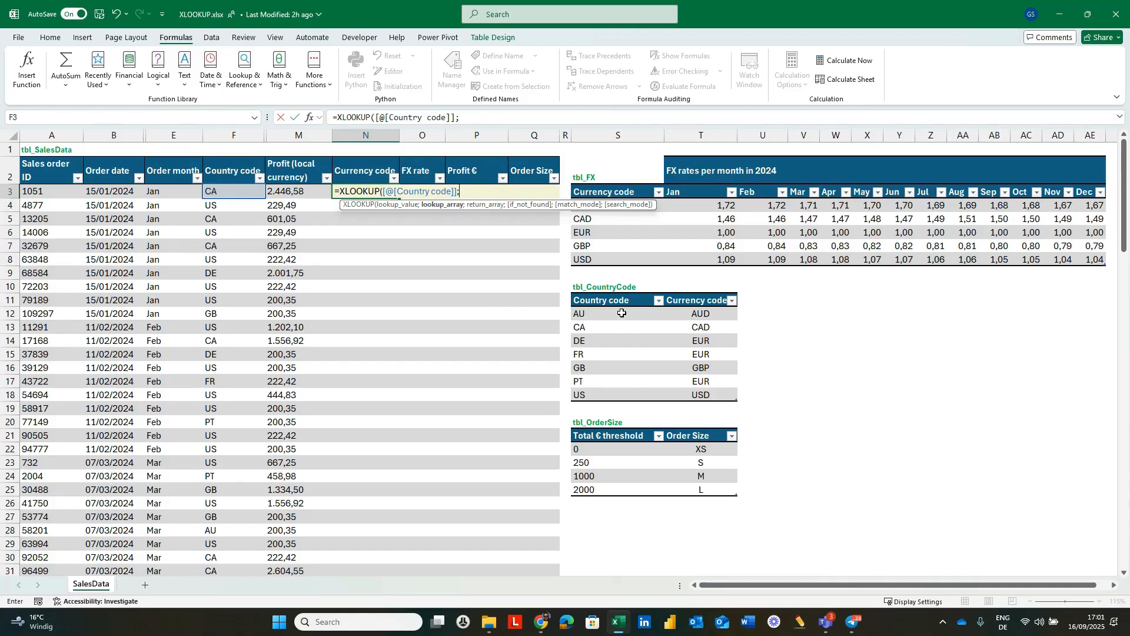
left_click_drag(621, 313, 615, 419)
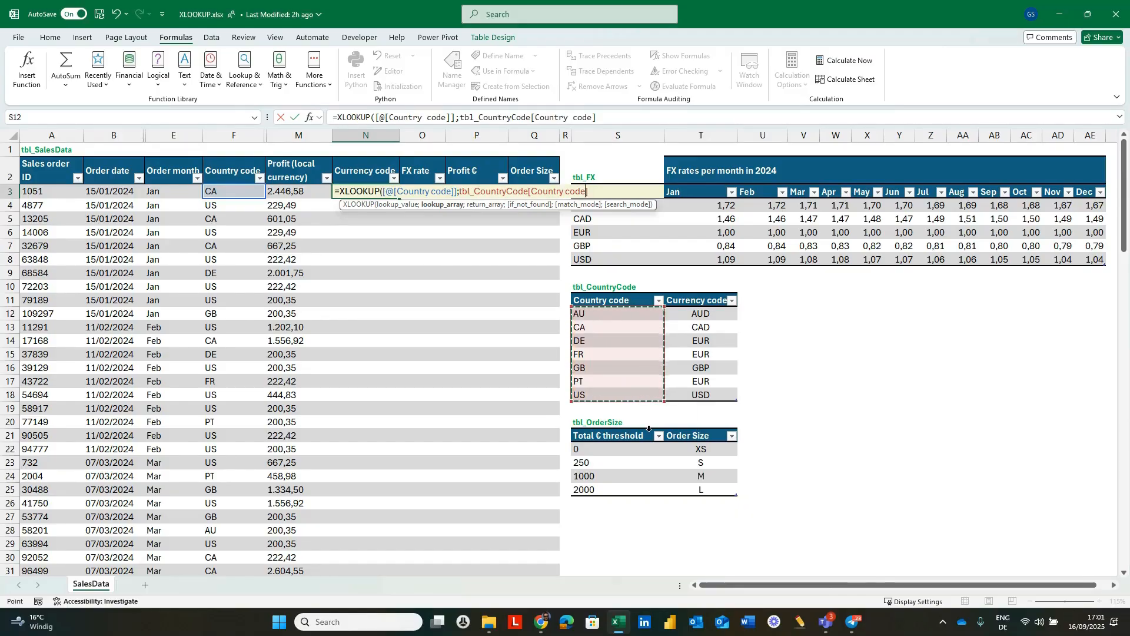
key("BackSpace")
key("BackSpace")
key("BackSpace")
key("BackSpace")
key("BackSpace")
key("BackSpace")
key("BackSpace")
key("BackSpace")
key("BackSpace")
key("BackSpace")
key("BackSpace")
key("BackSpace")
key("BackSpace")
key("BackSpace")
key("BackSpace")
key("BackSpace")
key("BackSpace")
key("BackSpace")
key("BackSpace")
key("BackSpace")
key("BackSpace")
key("BackSpace")
key("BackSpace")
key("BackSpace")
key("BackSpace")
key("BackSpace")
key("BackSpace")
key("BackSpace")
key("BackSpace")
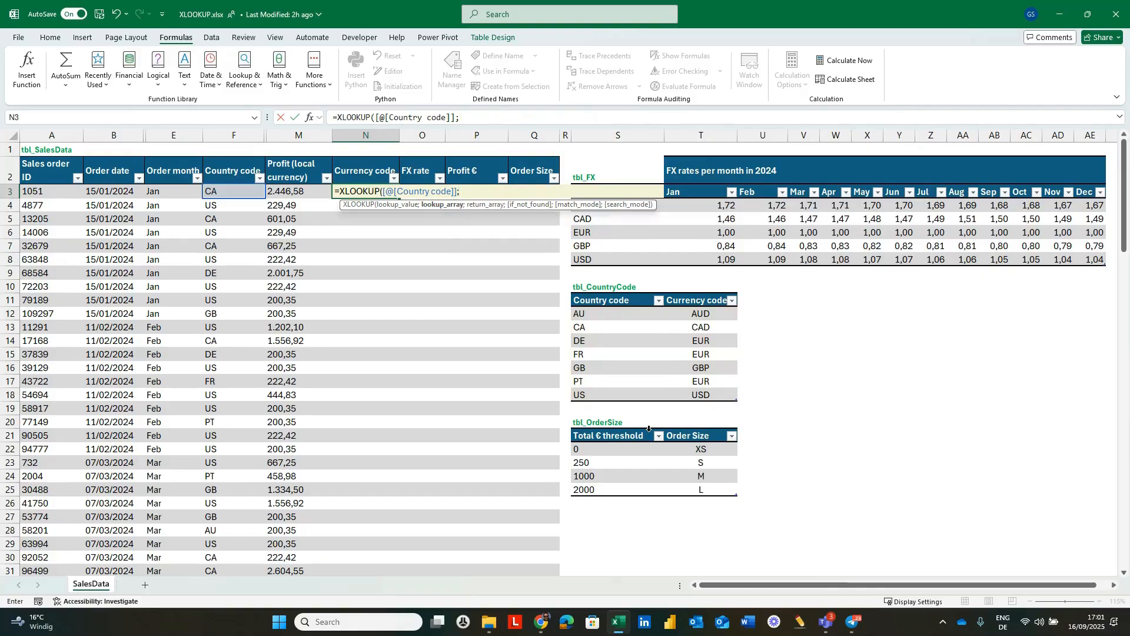
Enter tbl_CountryCode[Country code] as the lookup array of the XLOOKUP formula.
type("tbl")
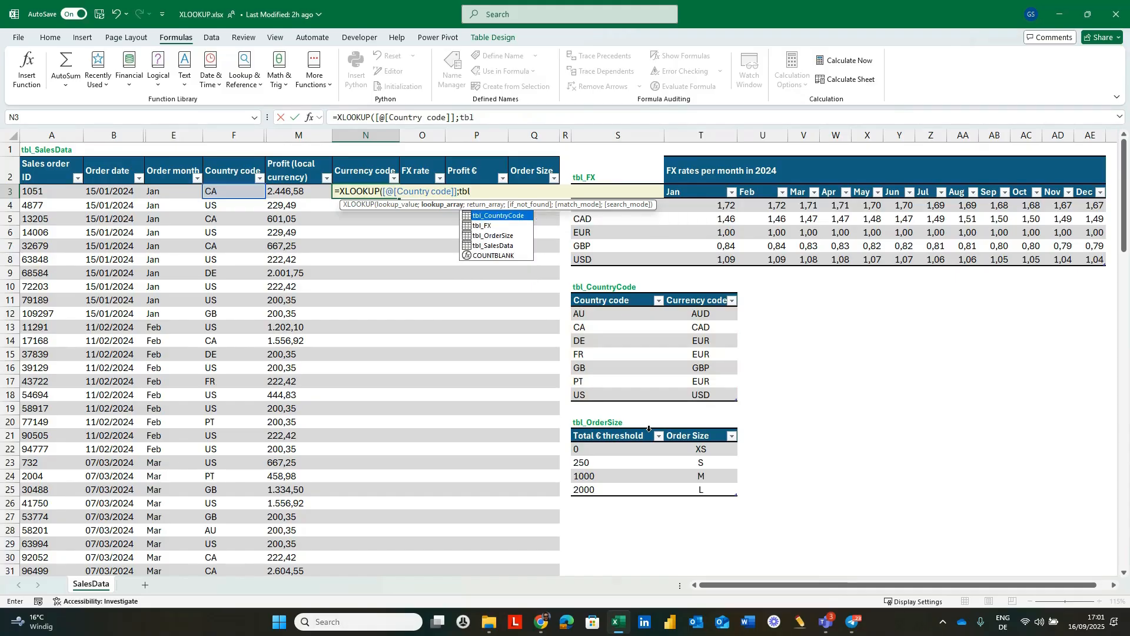
type("_")
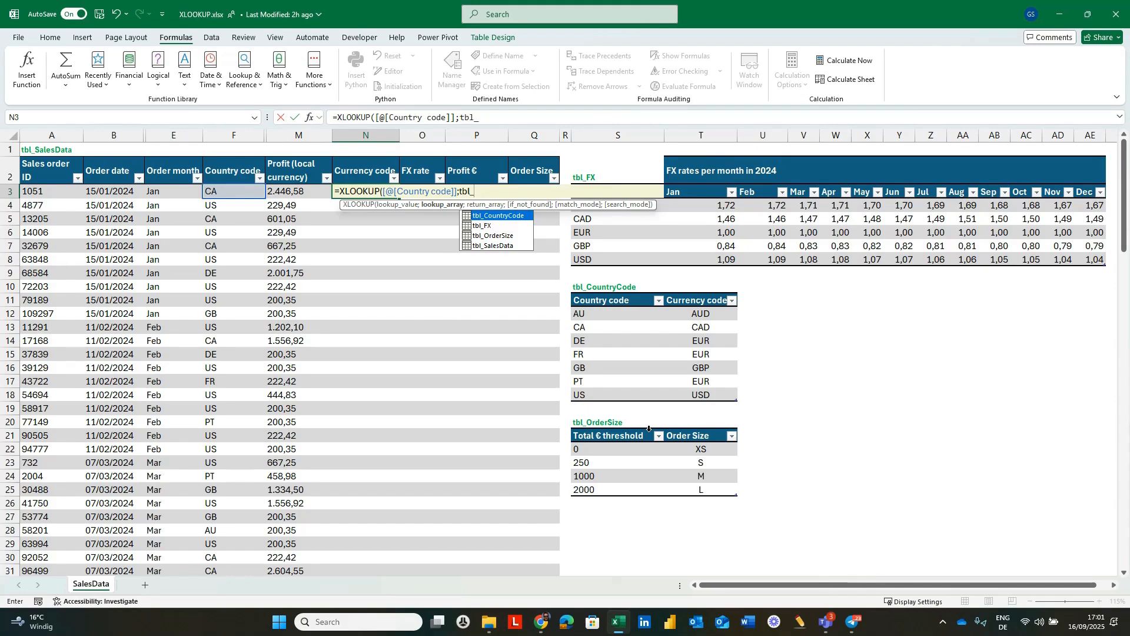
key("Tab")
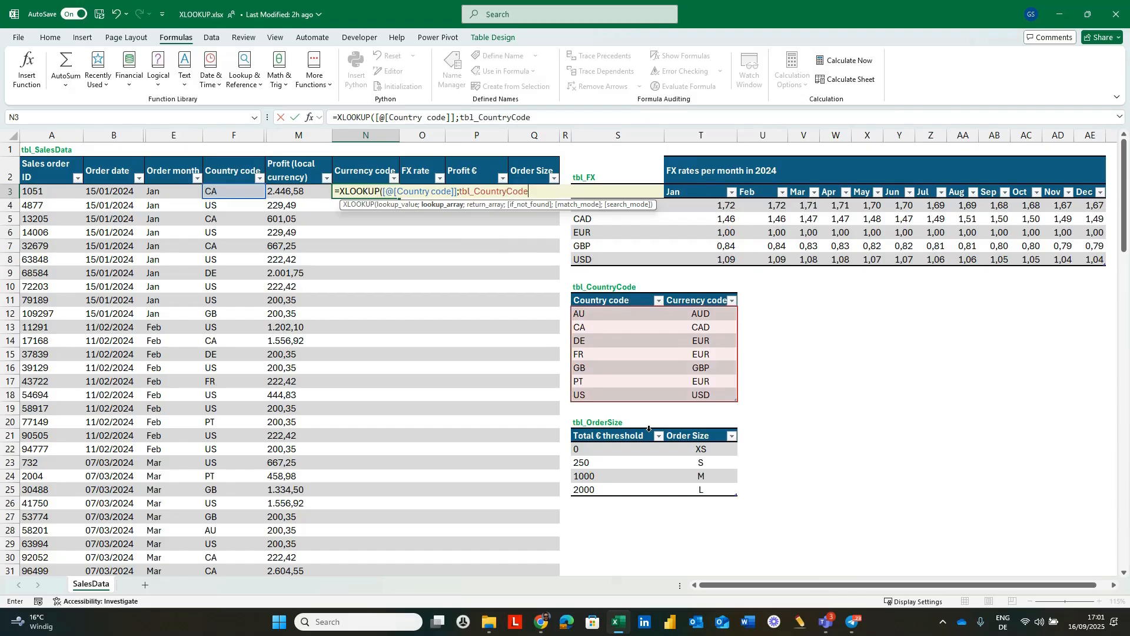
type("[")
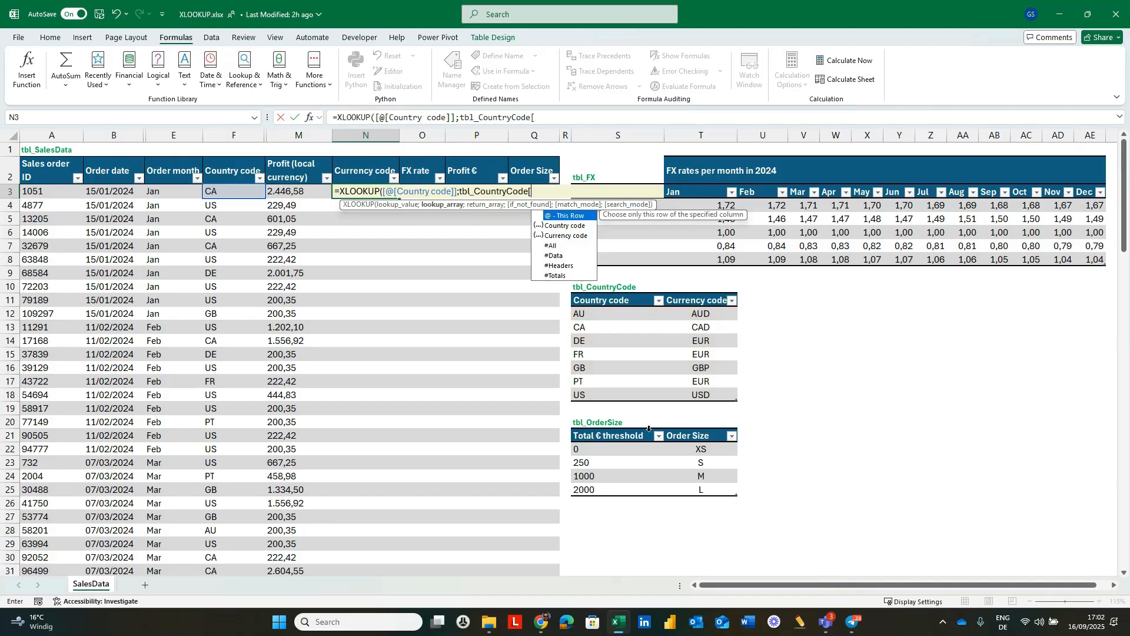
key("Down")
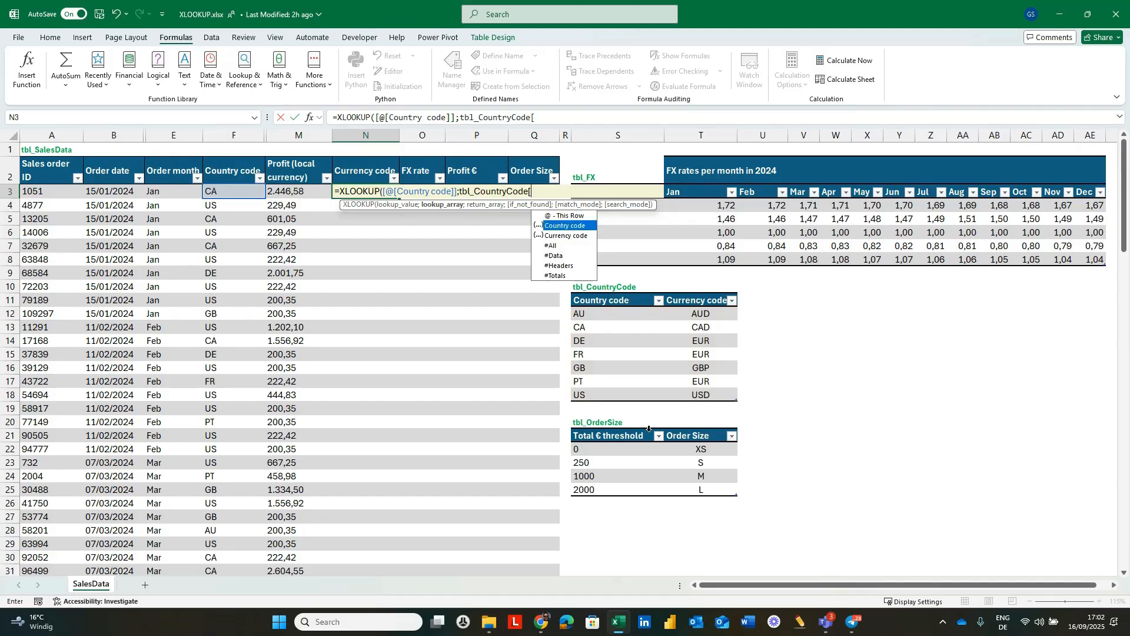
key("Tab")
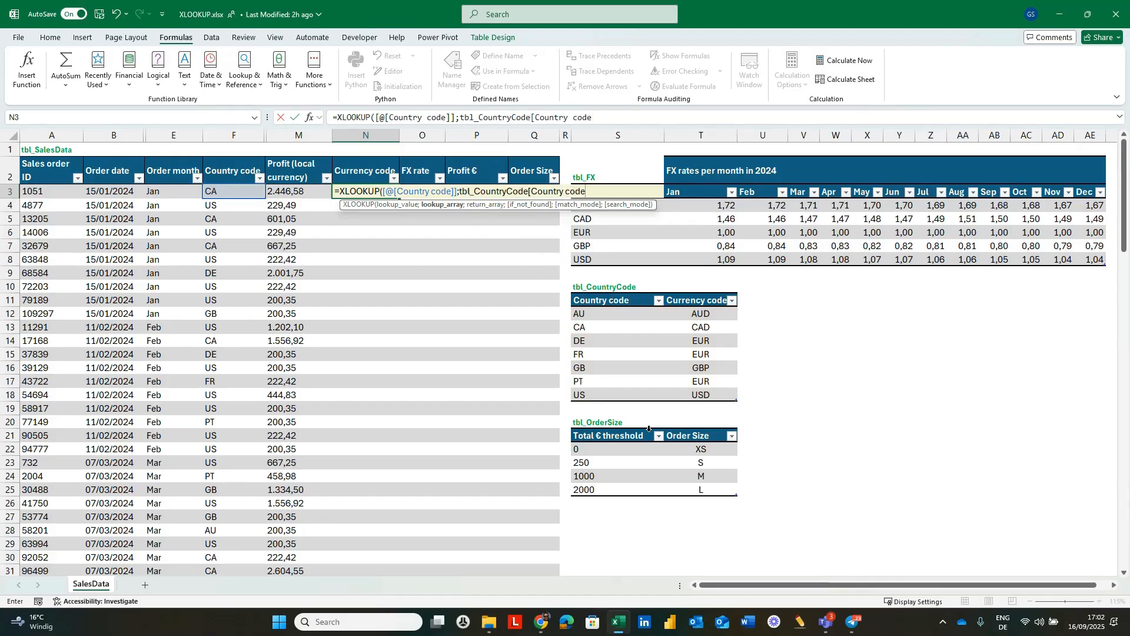
type("]")
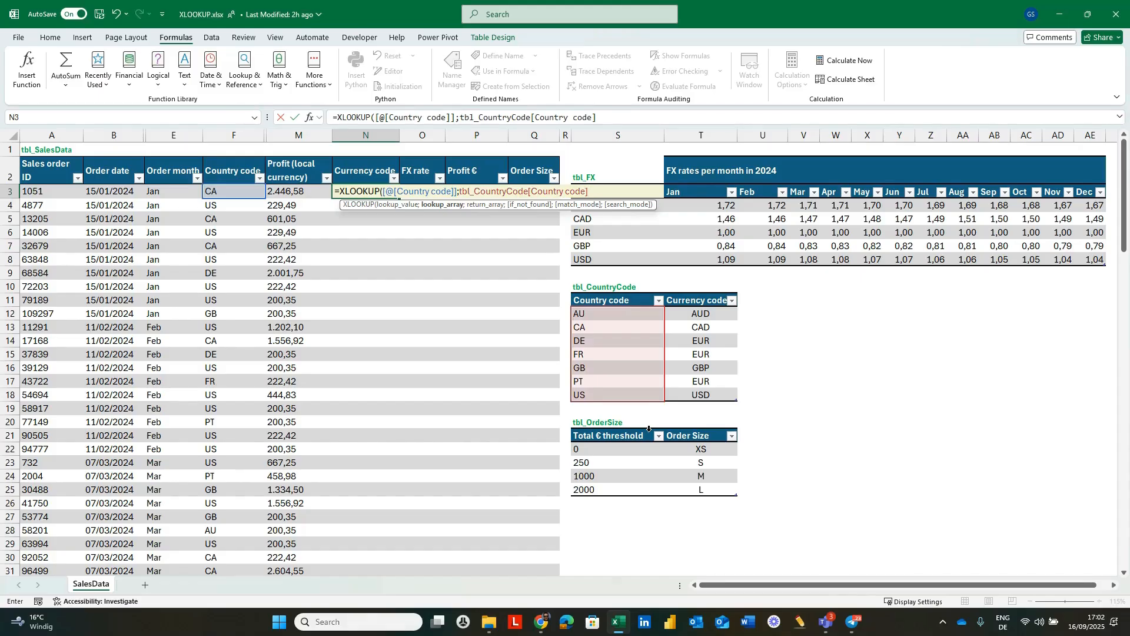
type(";")
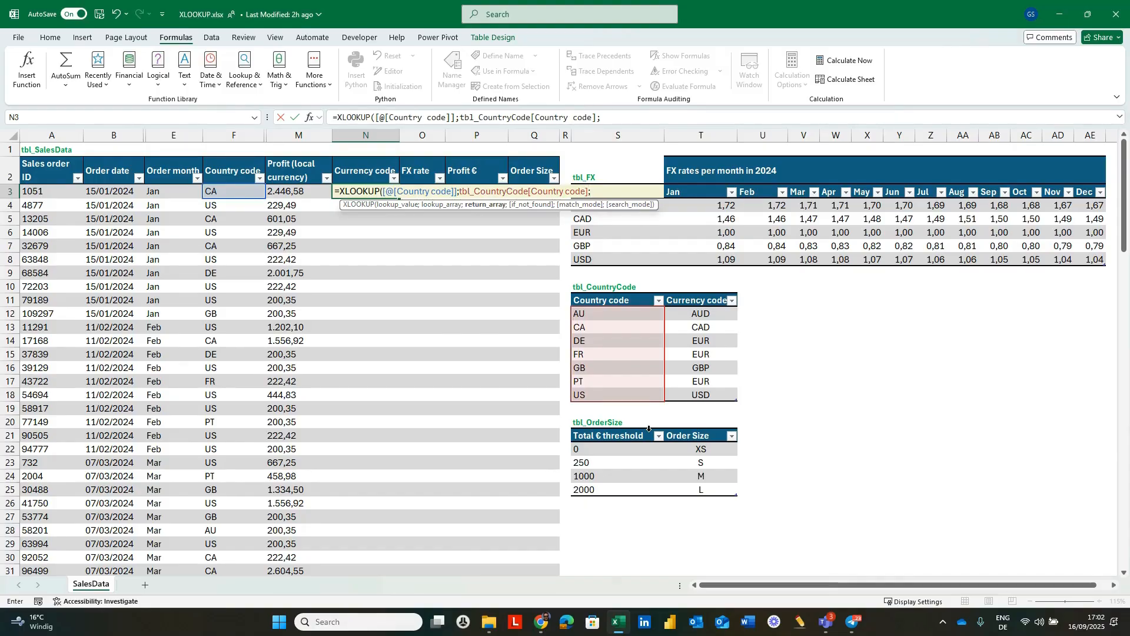
Enter tbl_CountryCode[Currency code] as the return array of the XLOOKUP formula.
type("tbl")
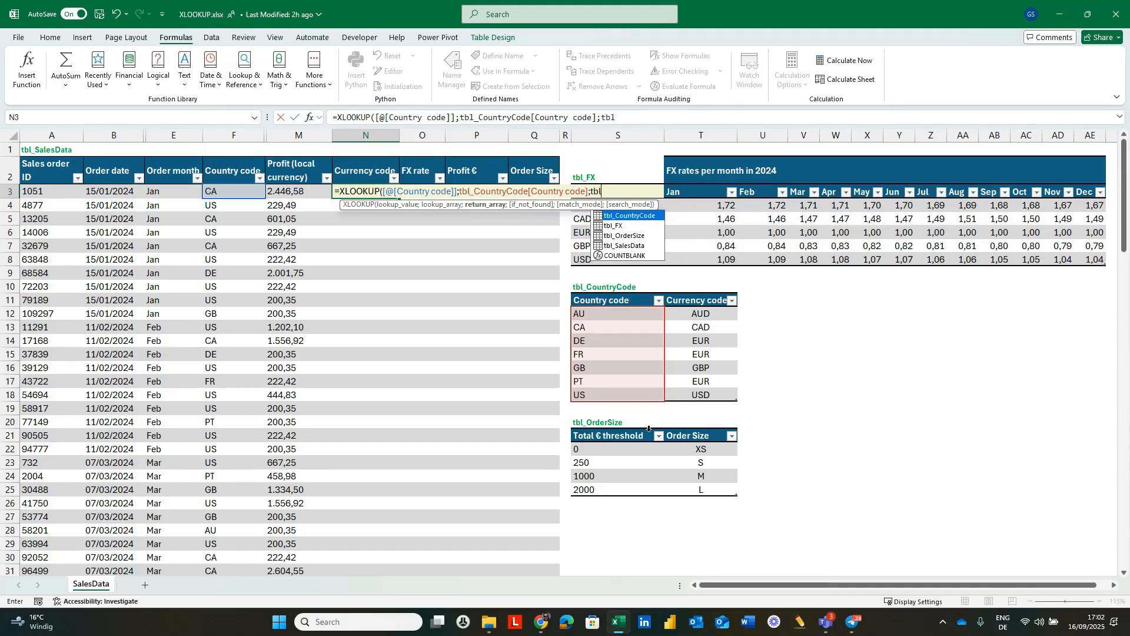
key("Tab")
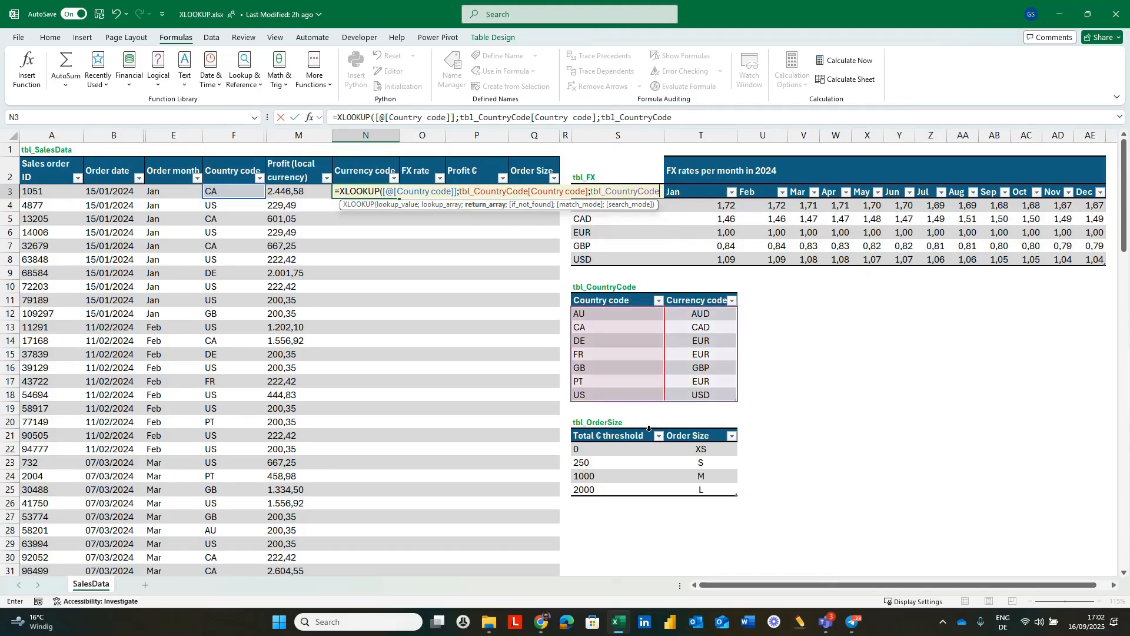
type("[")
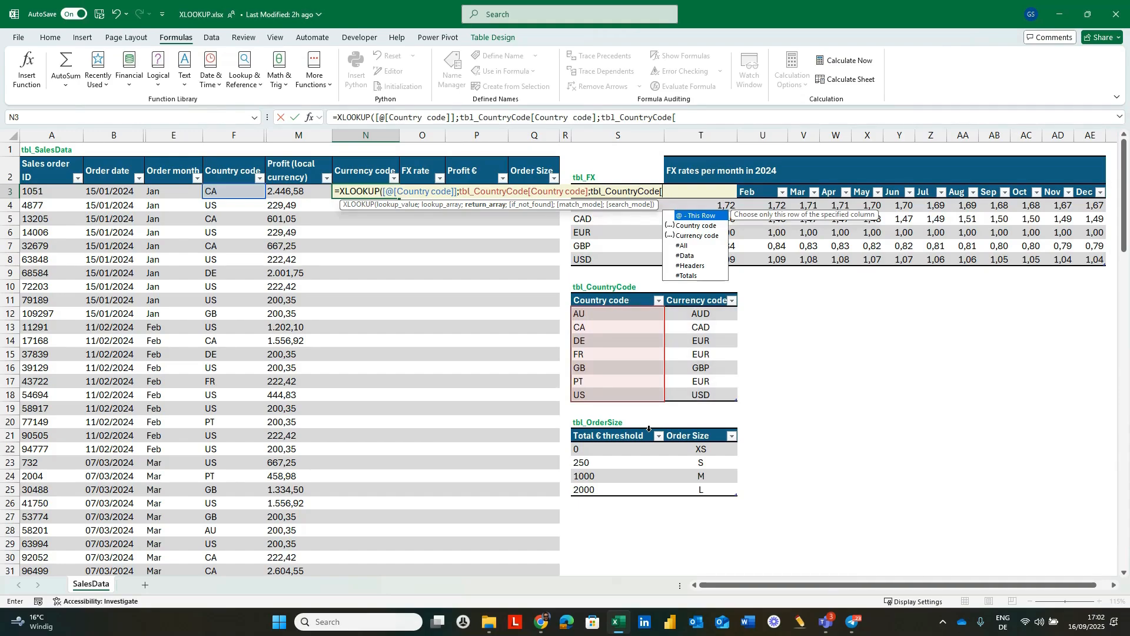
key("Down")
key("Down")
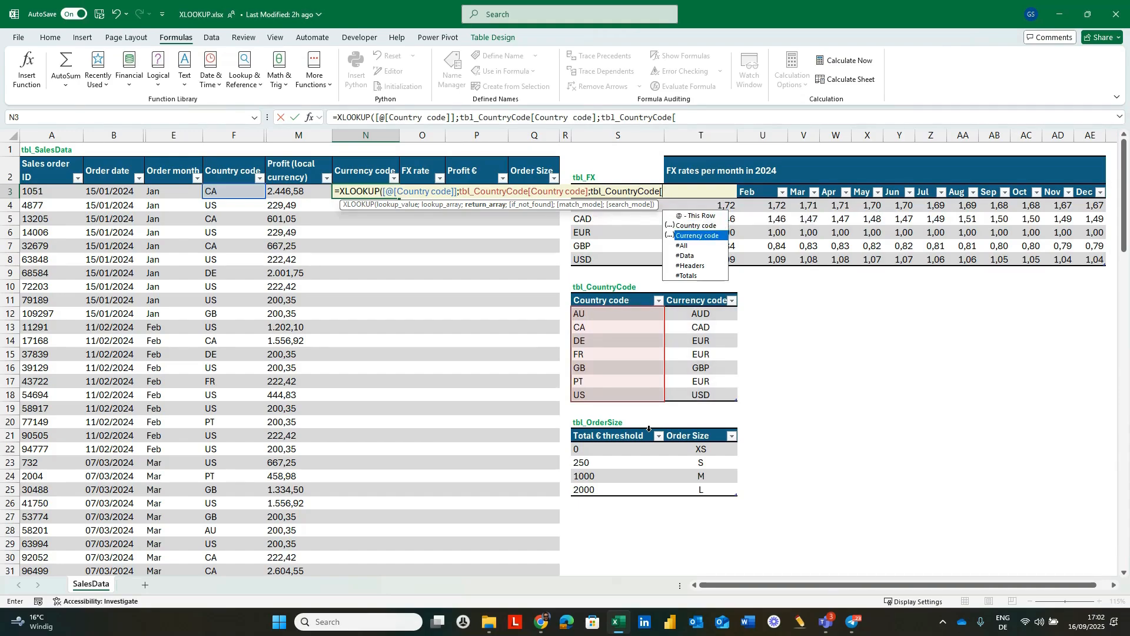
key("Tab")
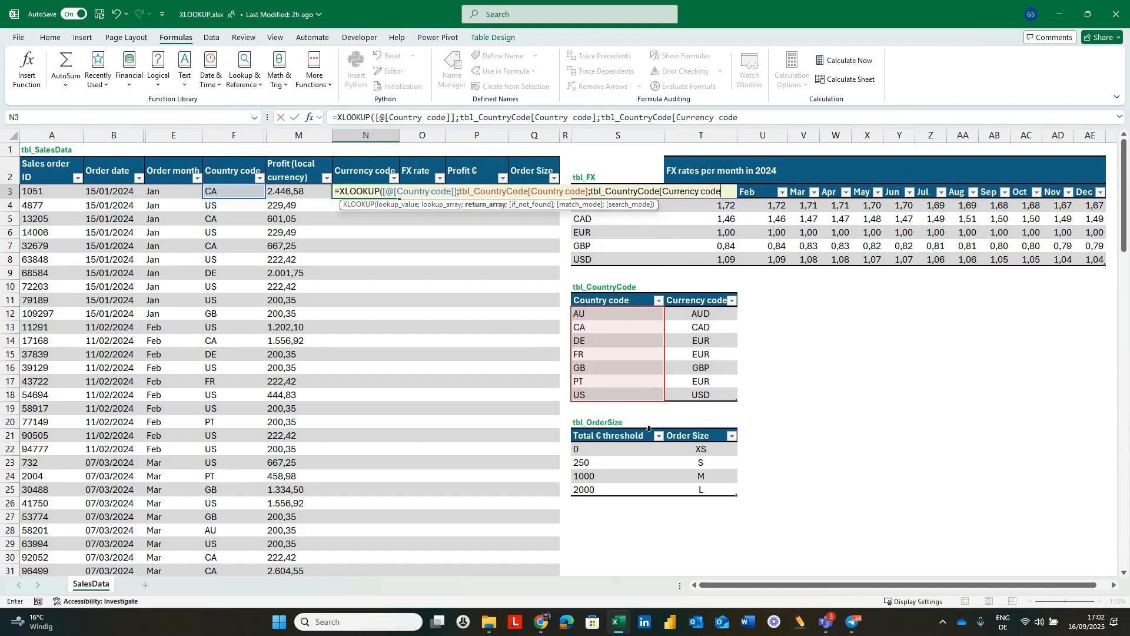
type("]")
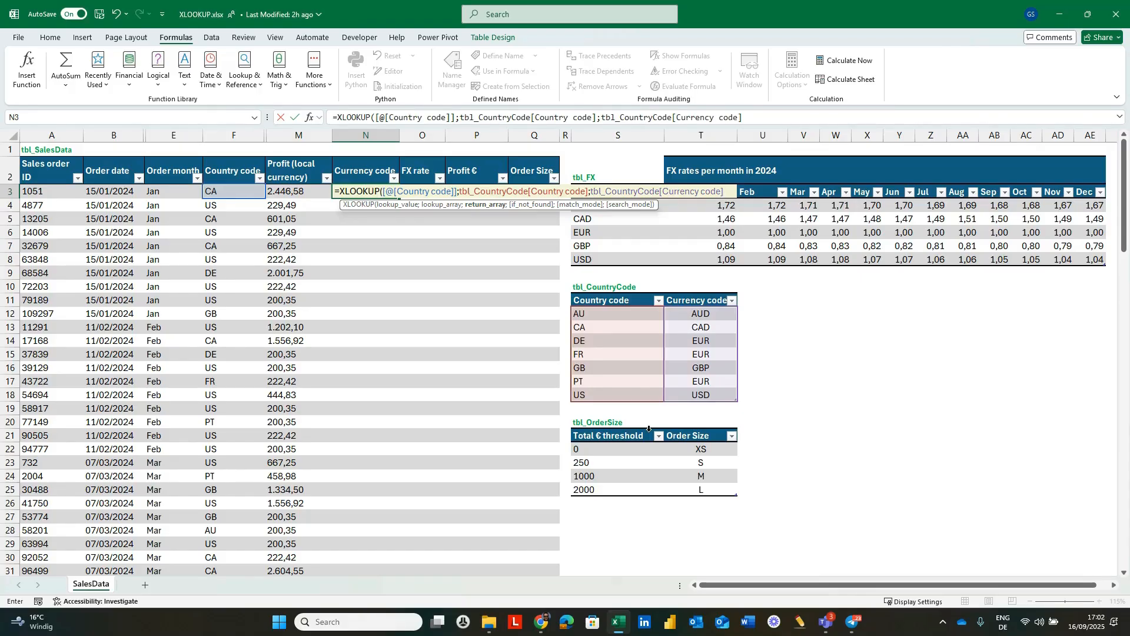
type(";")
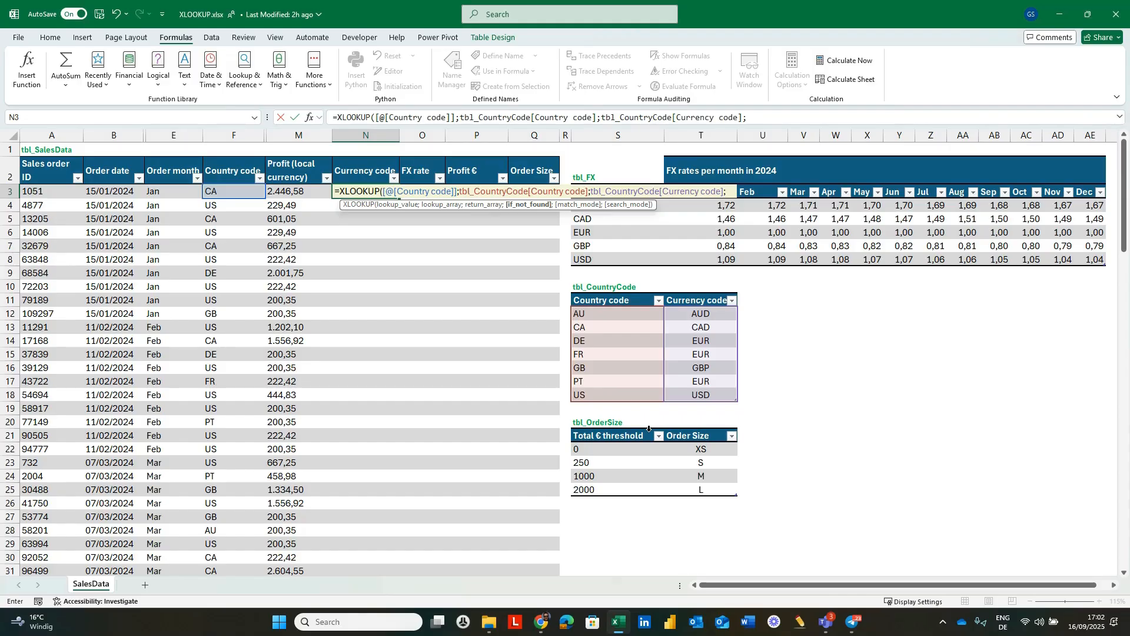
Complete the XLOOKUP with "N/A" if not found, match mode 0 and search mode 1, and enter it in the Currency code column.
type("\"N/")
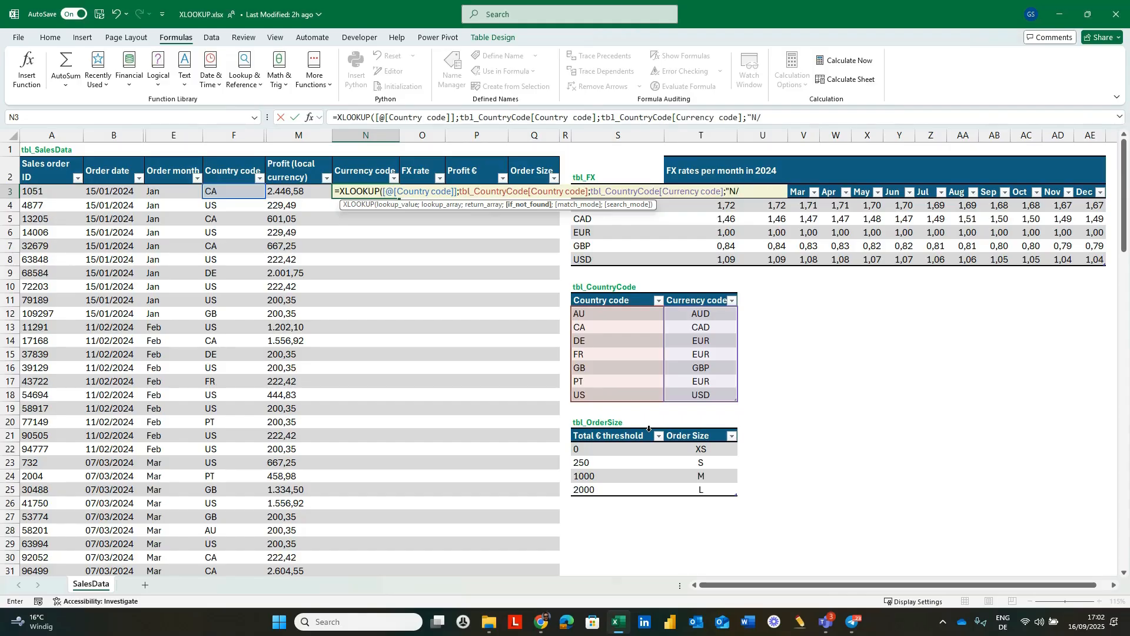
type("A\";")
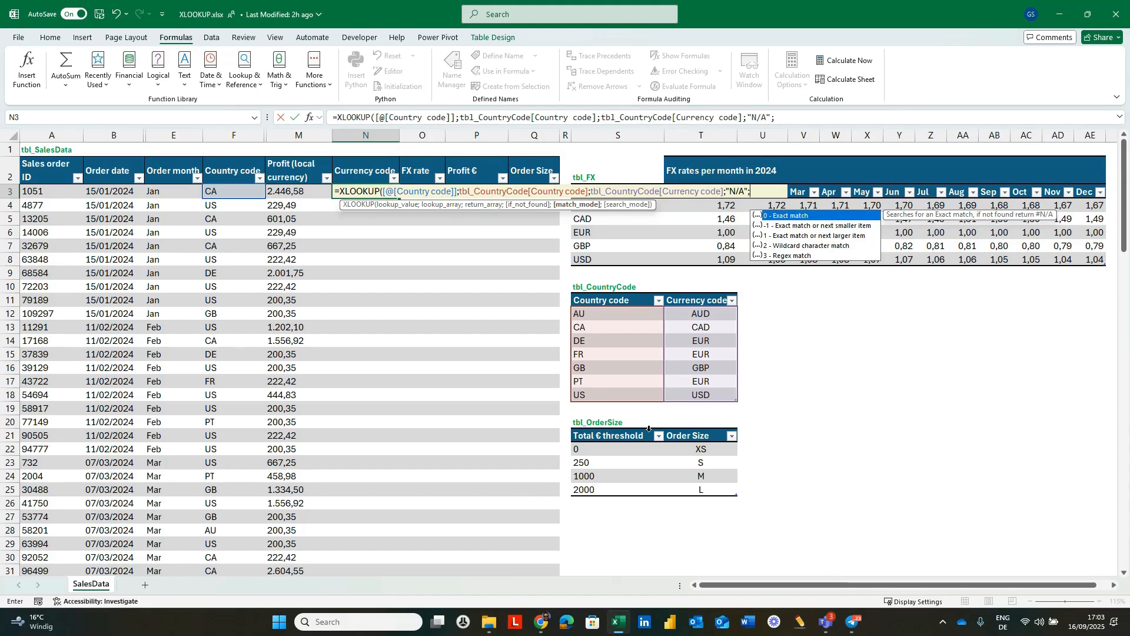
type("0")
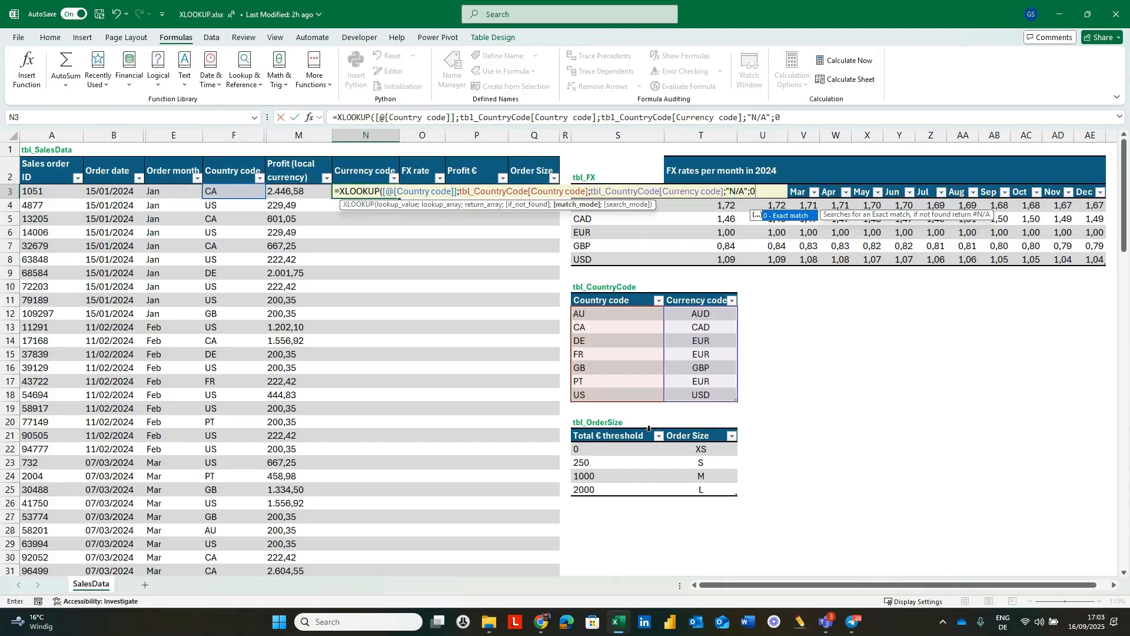
type(";")
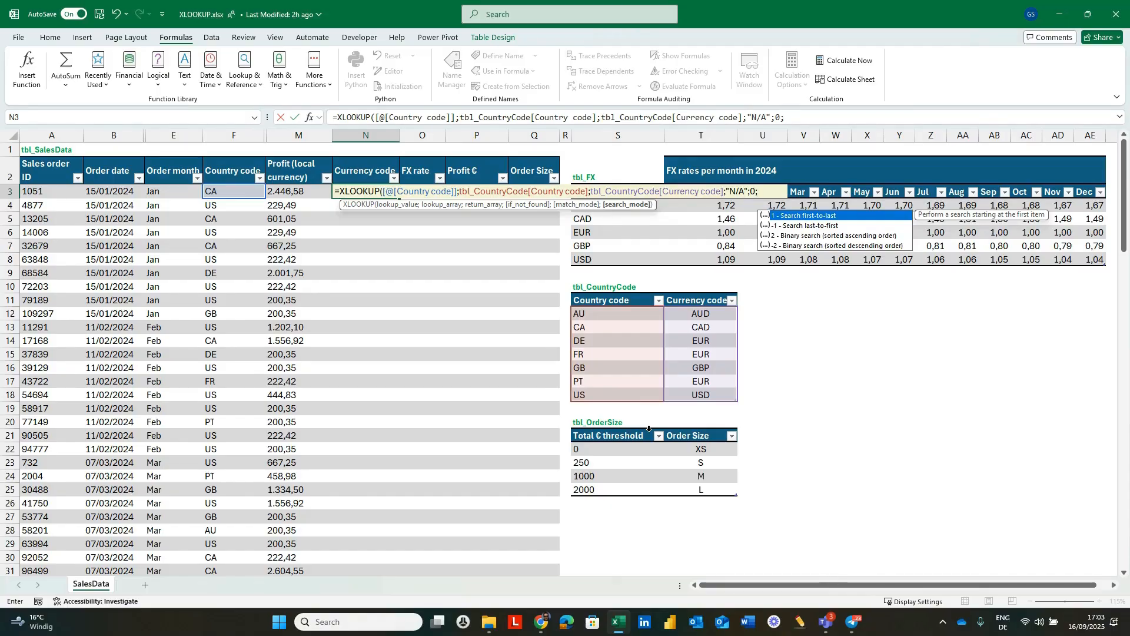
type("1")
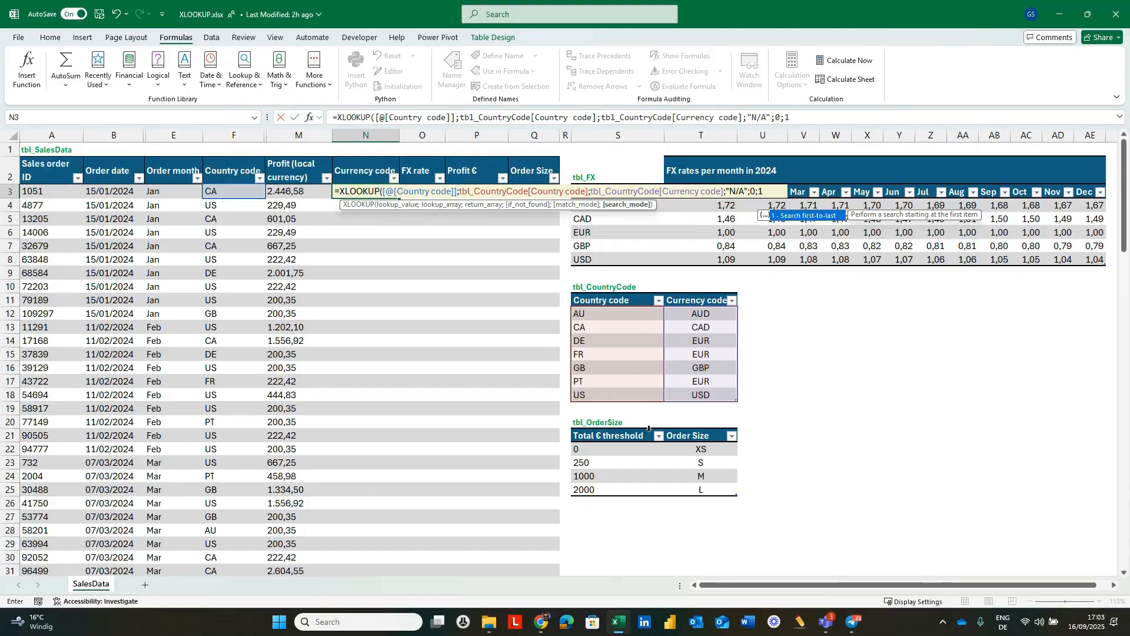
type(")")
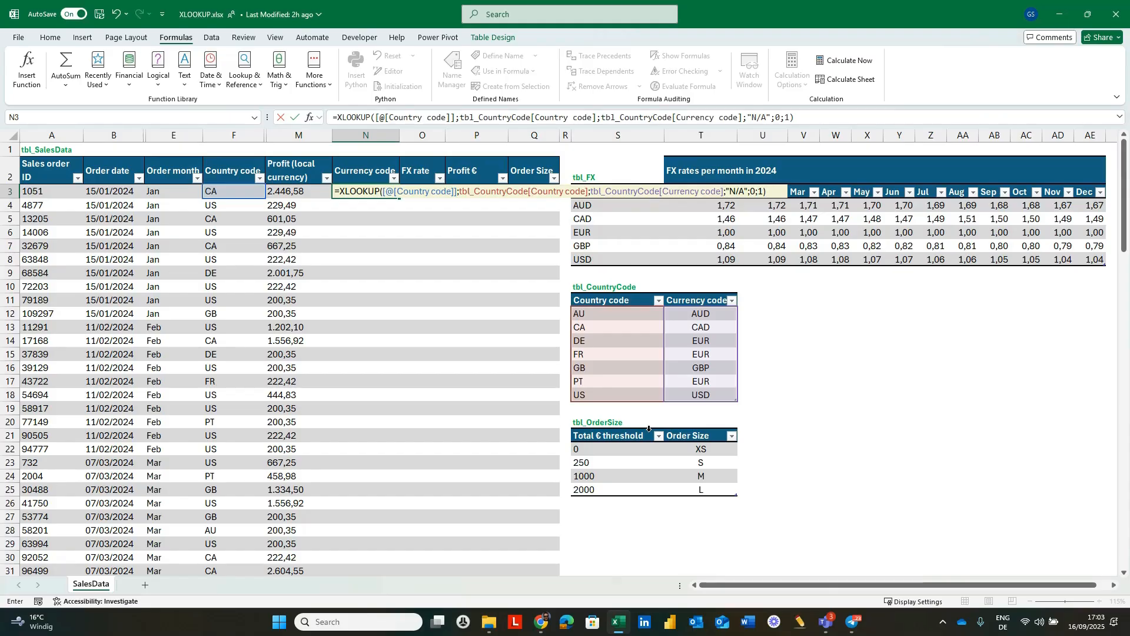
key("Return")
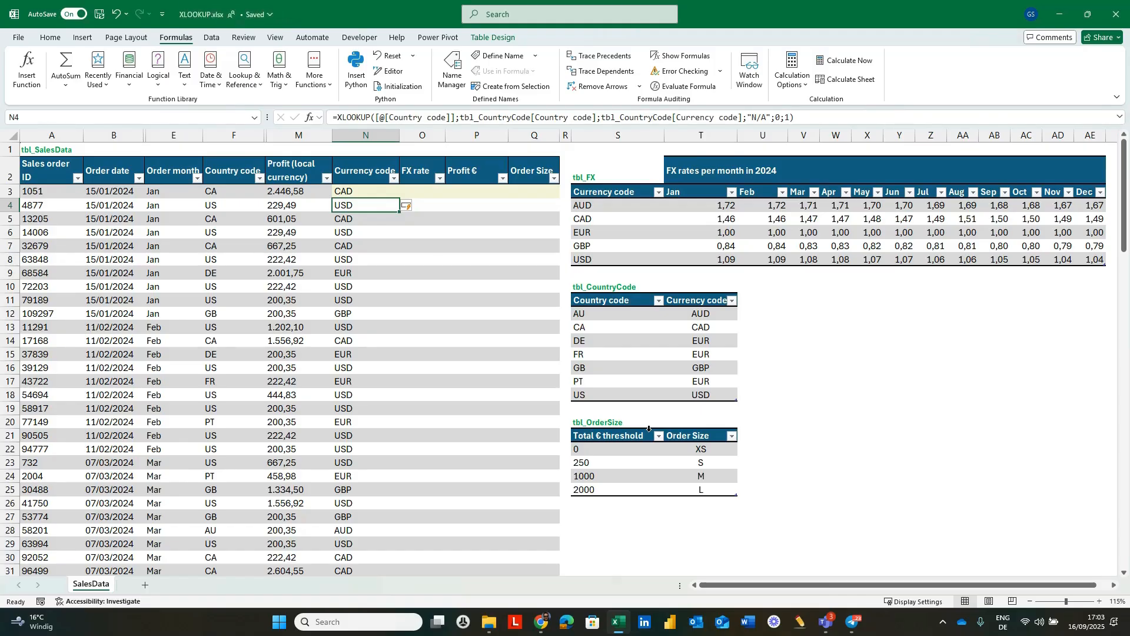
key("Up")
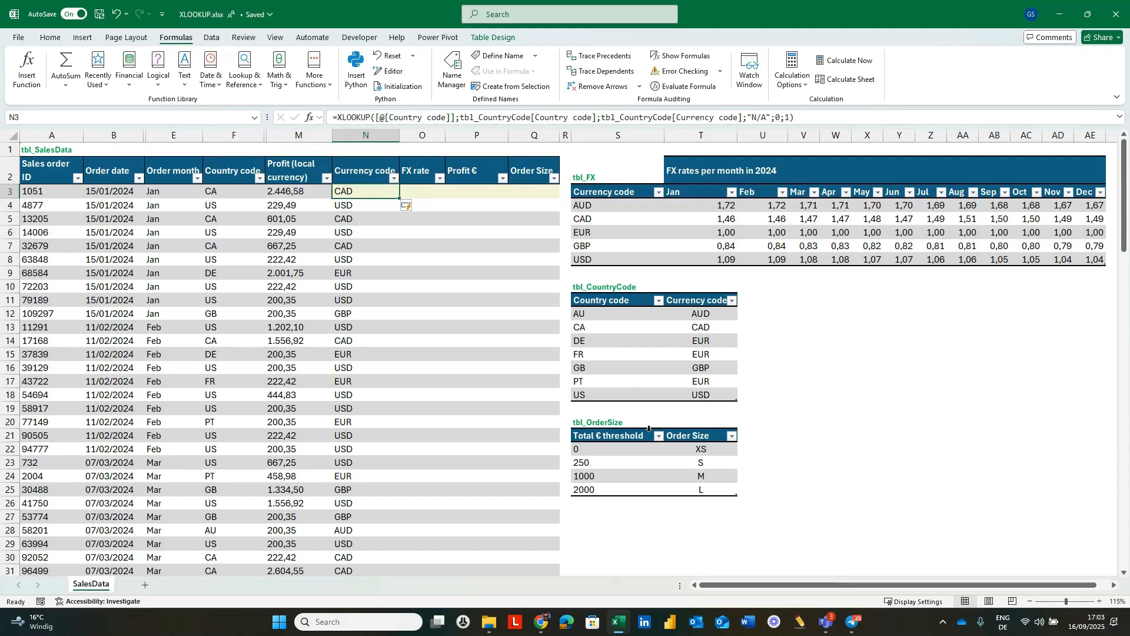
Start a helper XLOOKUP formula in empty cell V11 with the first order's month cell (E3) as lookup value.
key("Right")
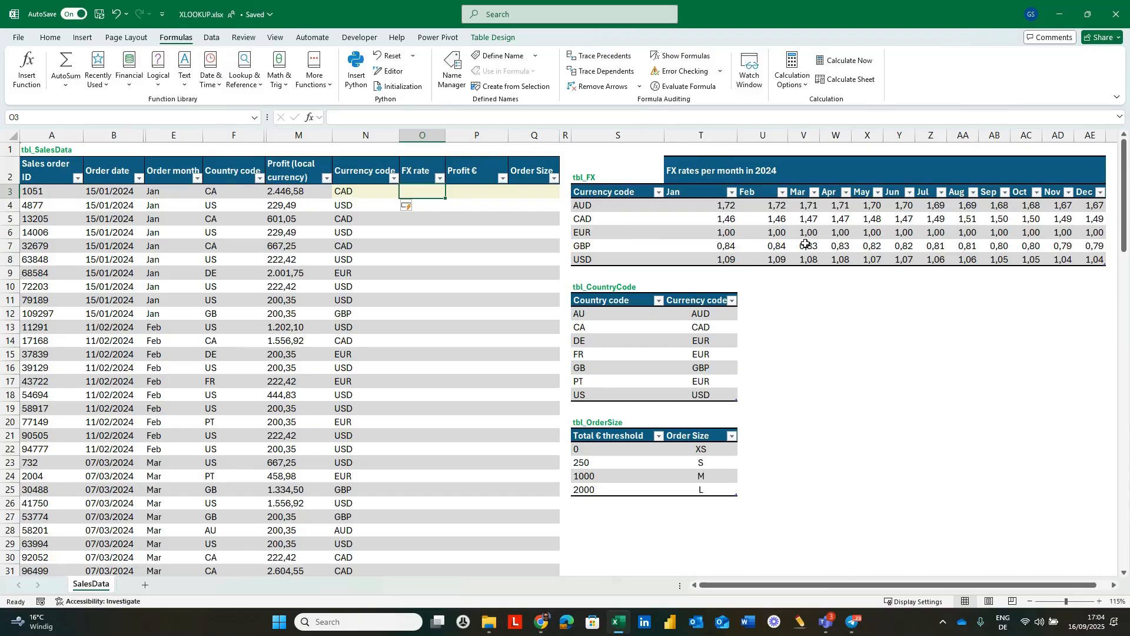
left_click(817, 305)
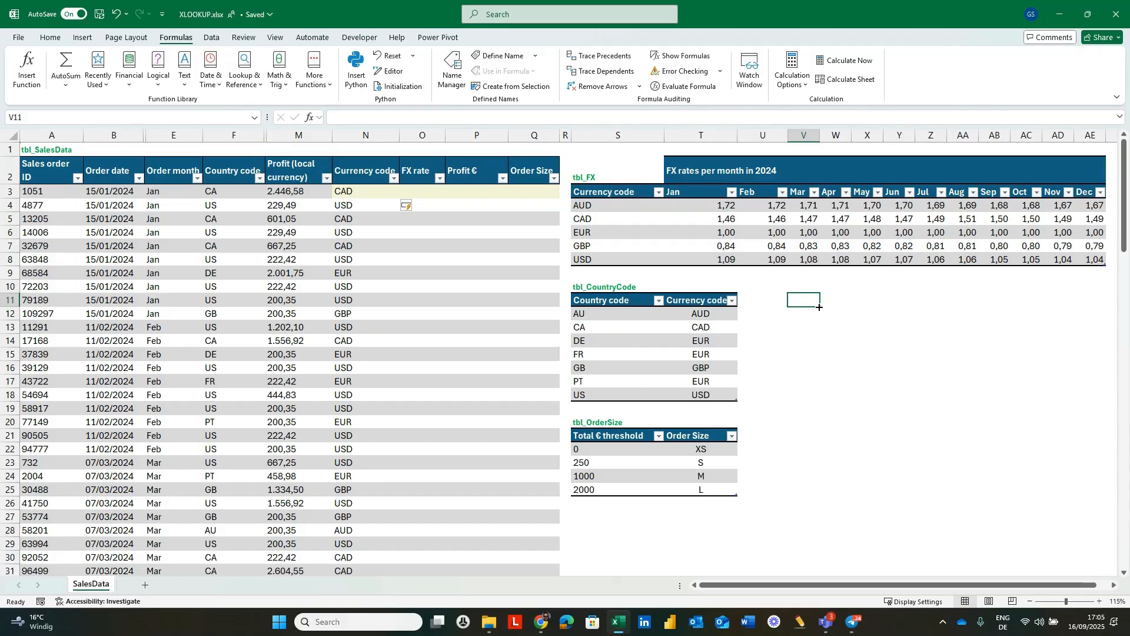
type("=xl")
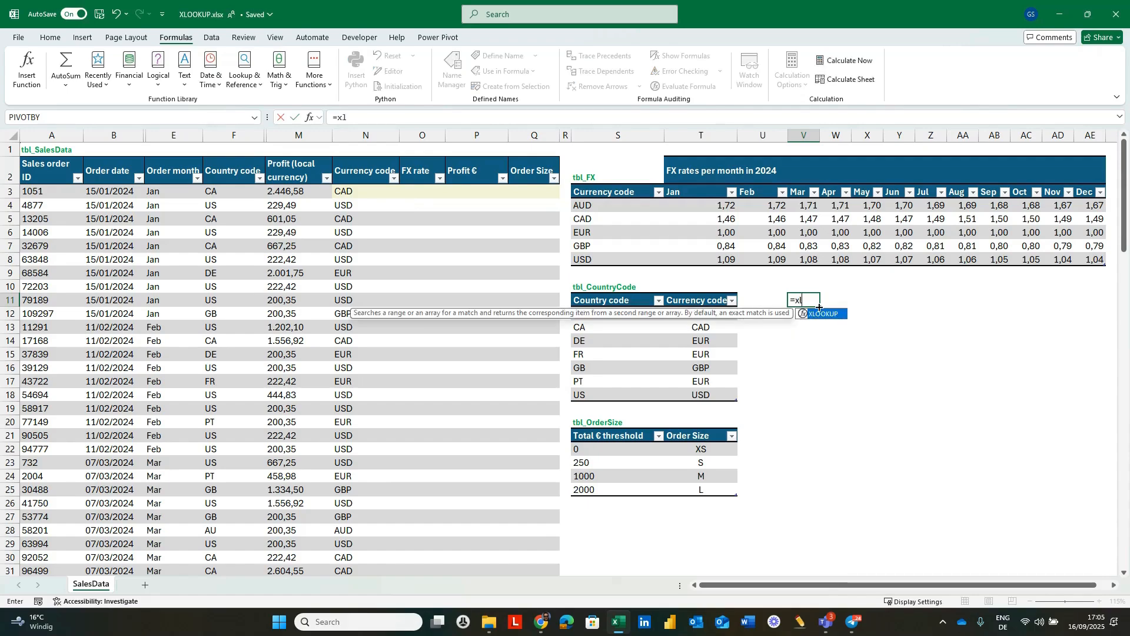
key("Tab")
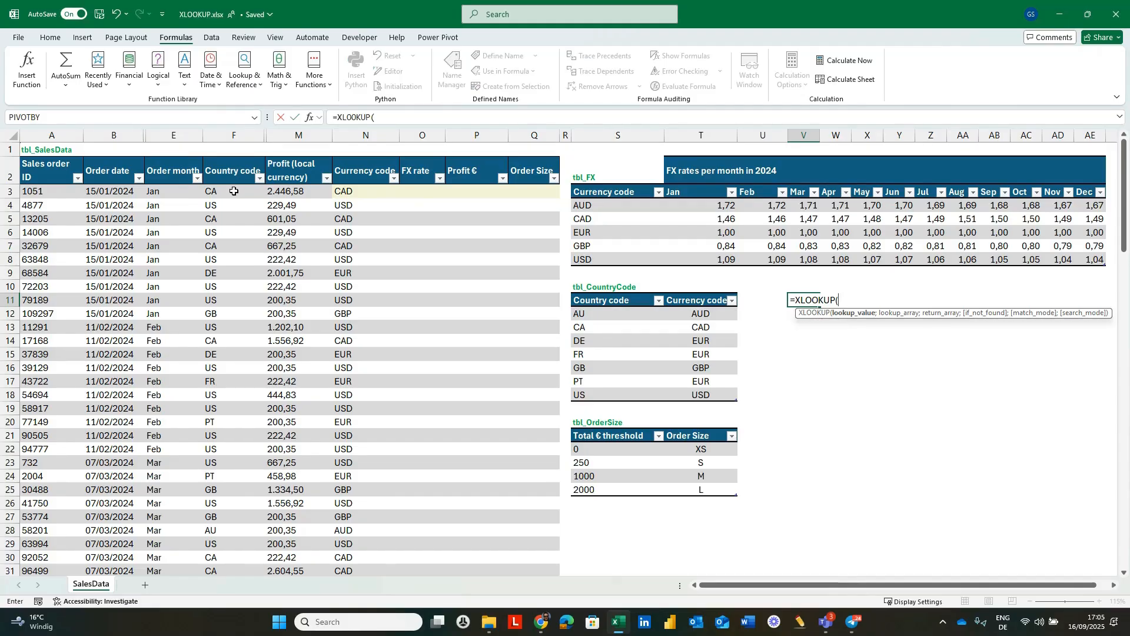
left_click(166, 192)
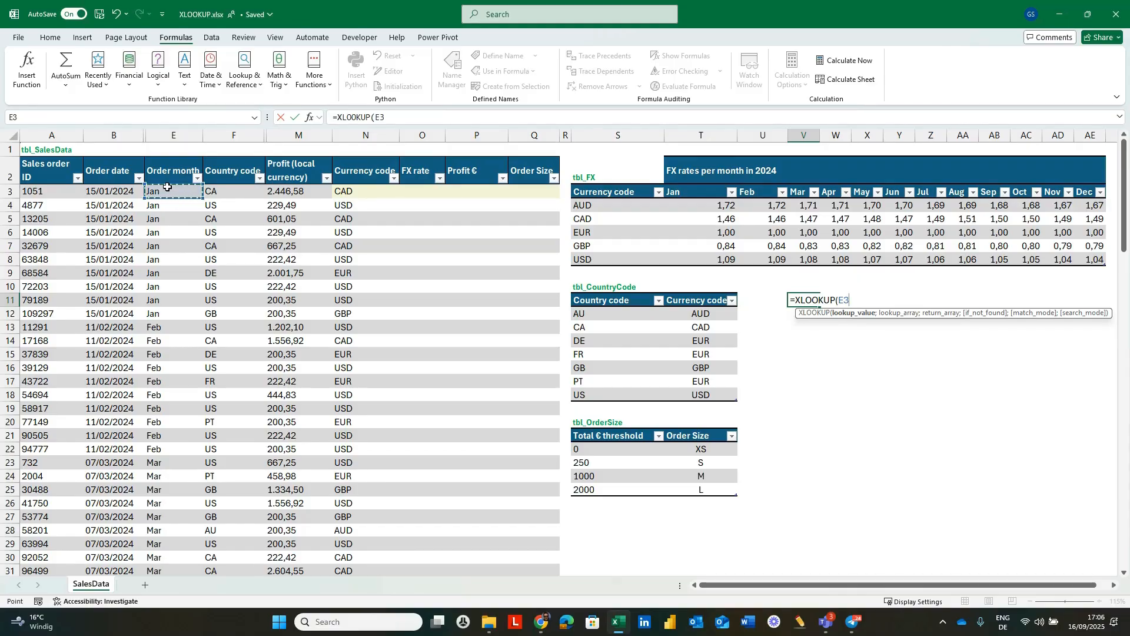
type(";")
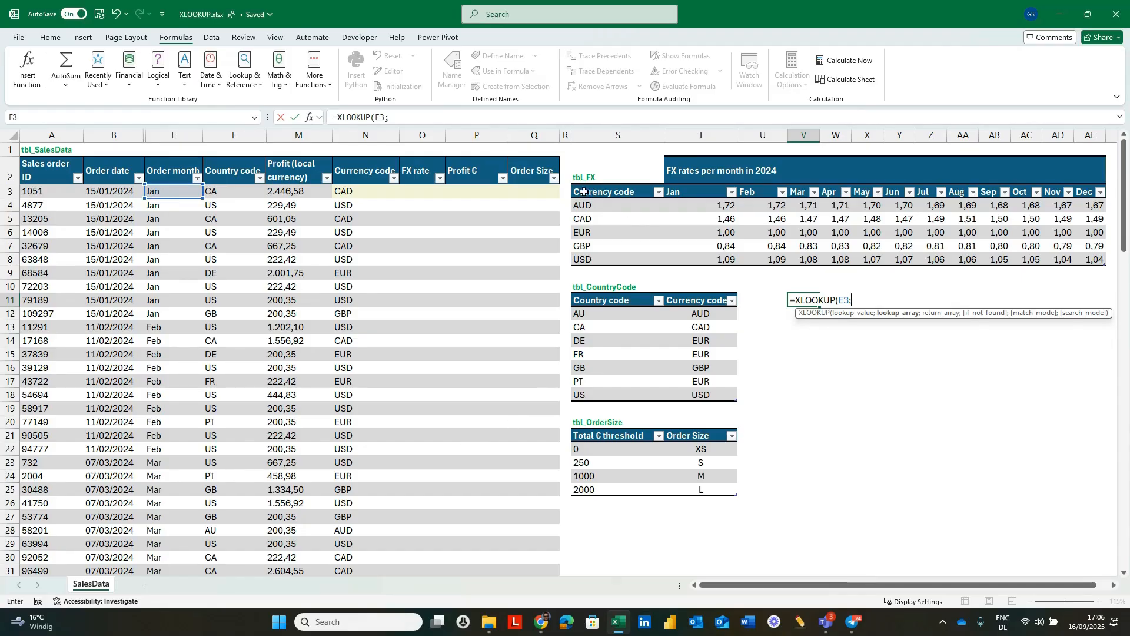
Complete the helper XLOOKUP with tbl_FX[#Headers] as lookup array and the whole tbl_FX table as return array, and enter it in V11.
left_click_drag(584, 192, 1081, 198)
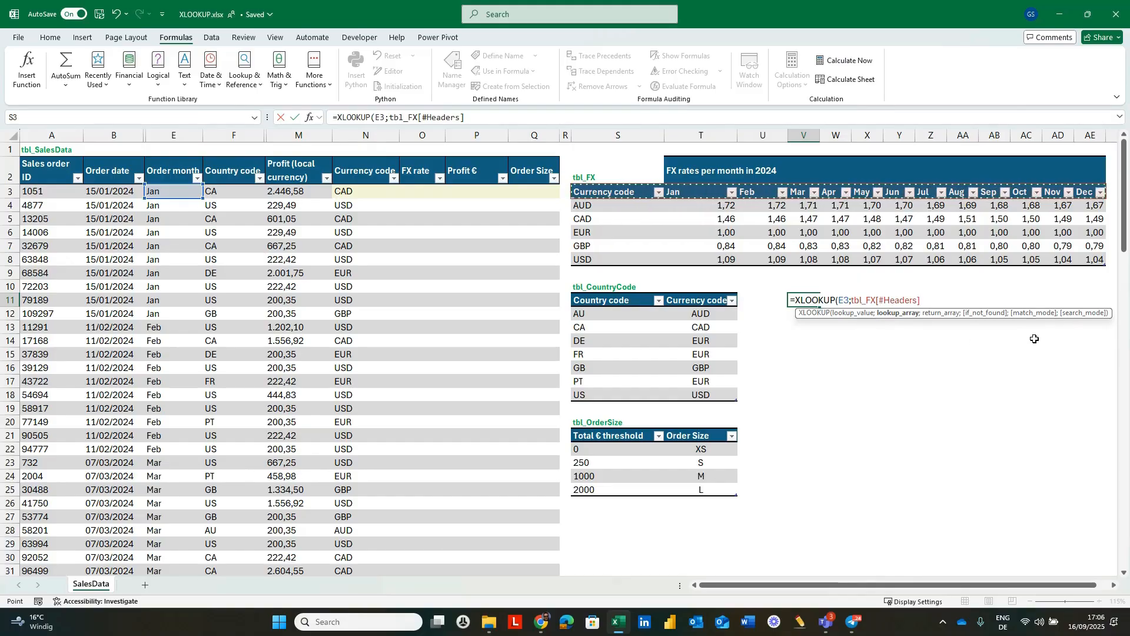
type(";")
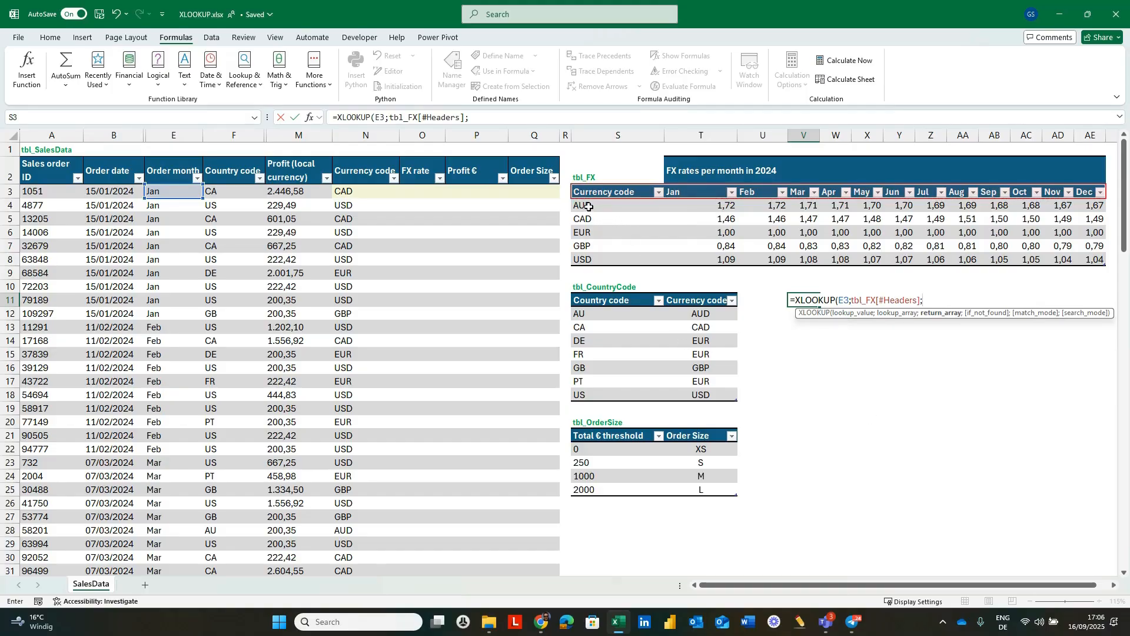
left_click_drag(588, 206, 1095, 259)
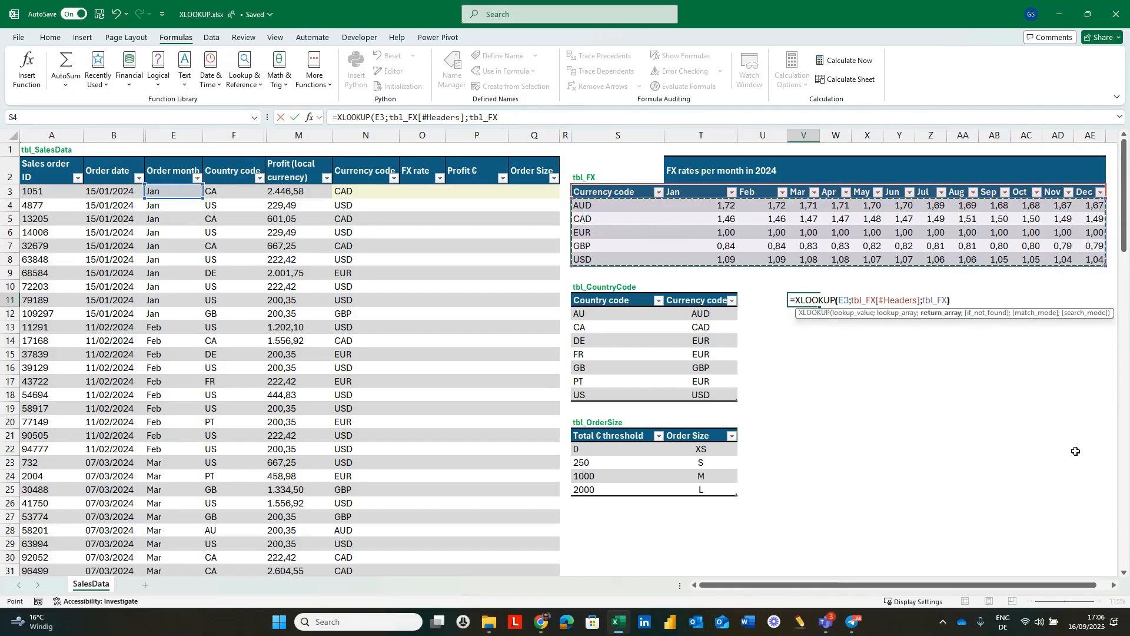
type(")")
key("ctrl+Return")
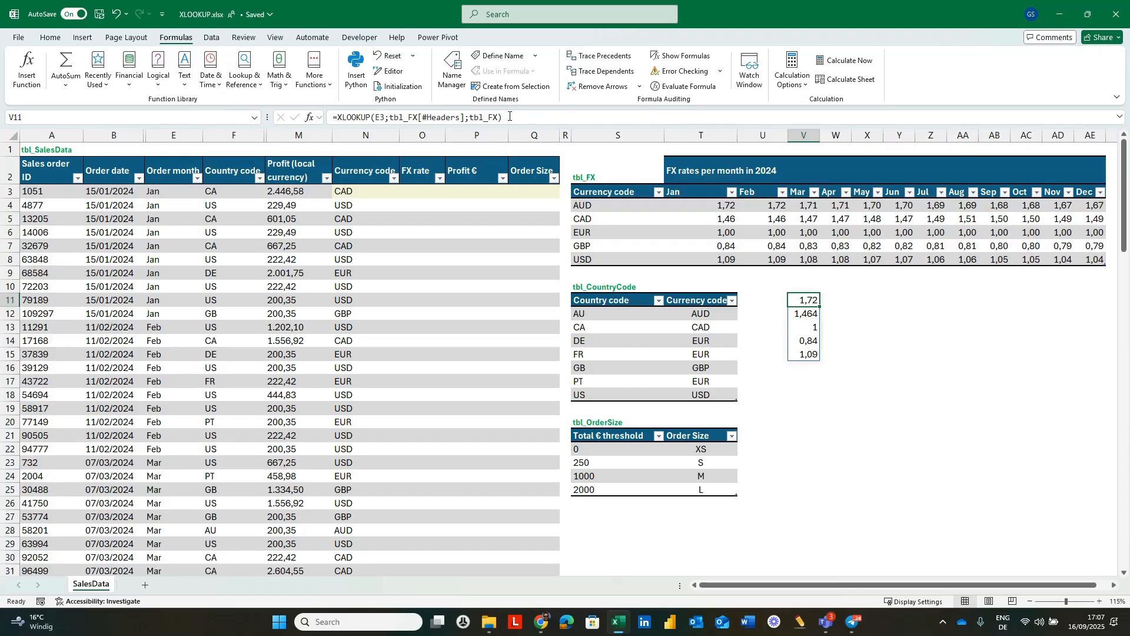
Cut the entire XLOOKUP formula out of cell V11, leaving the cell empty.
left_click_drag(504, 117, 303, 112)
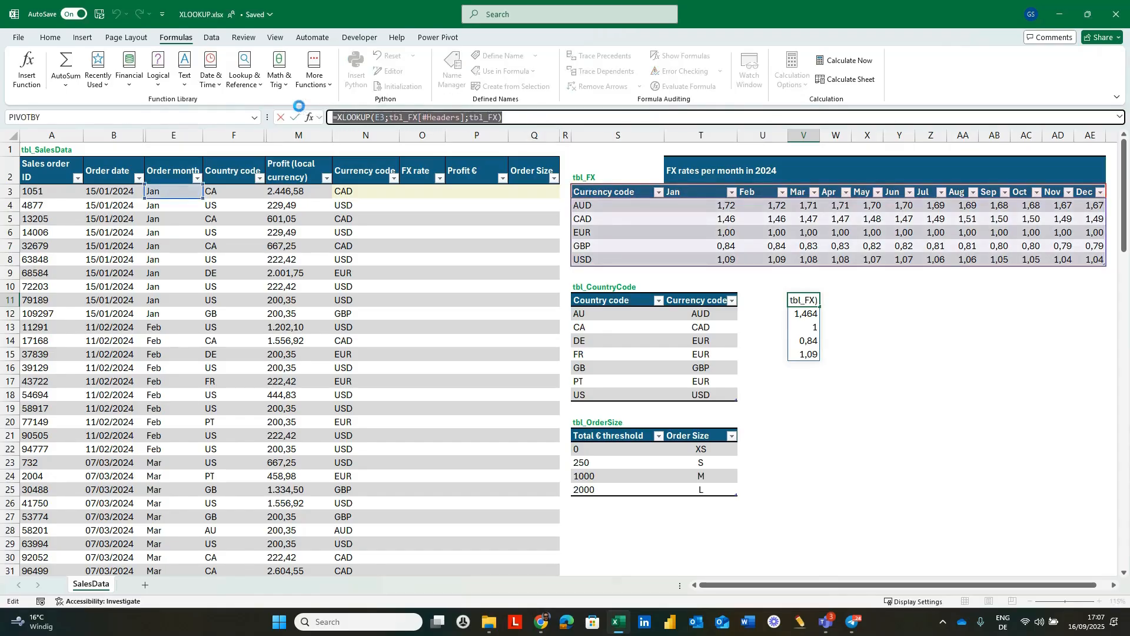
key("BackSpace")
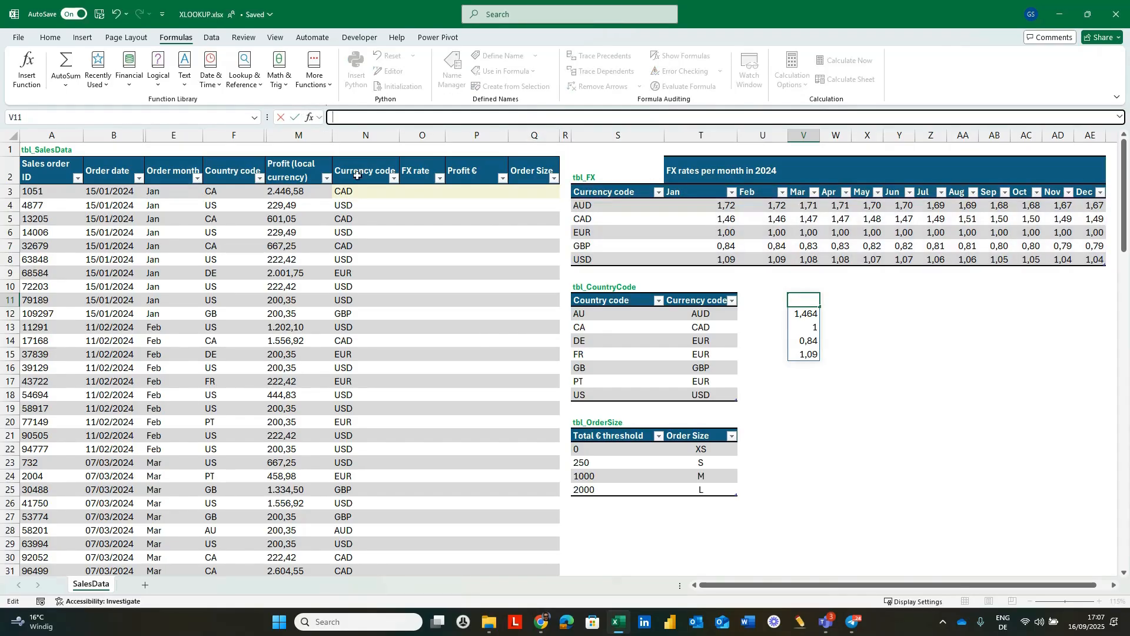
left_click(422, 192)
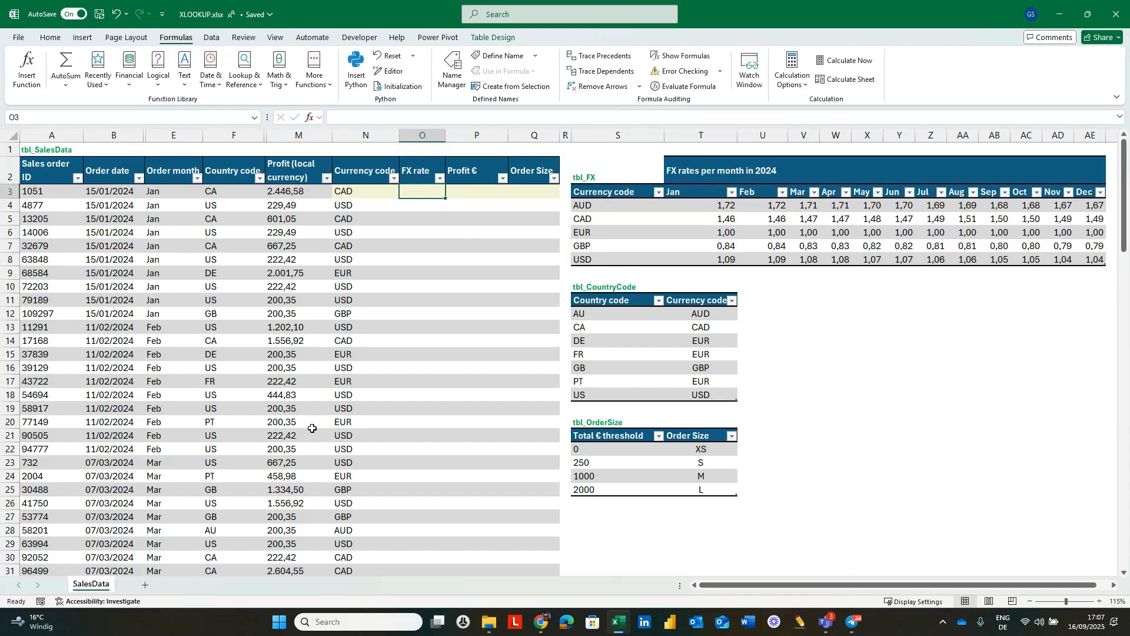
Start an XLOOKUP formula in the first FX rate cell (O3) with the same row's Currency code as lookup value.
type("=")
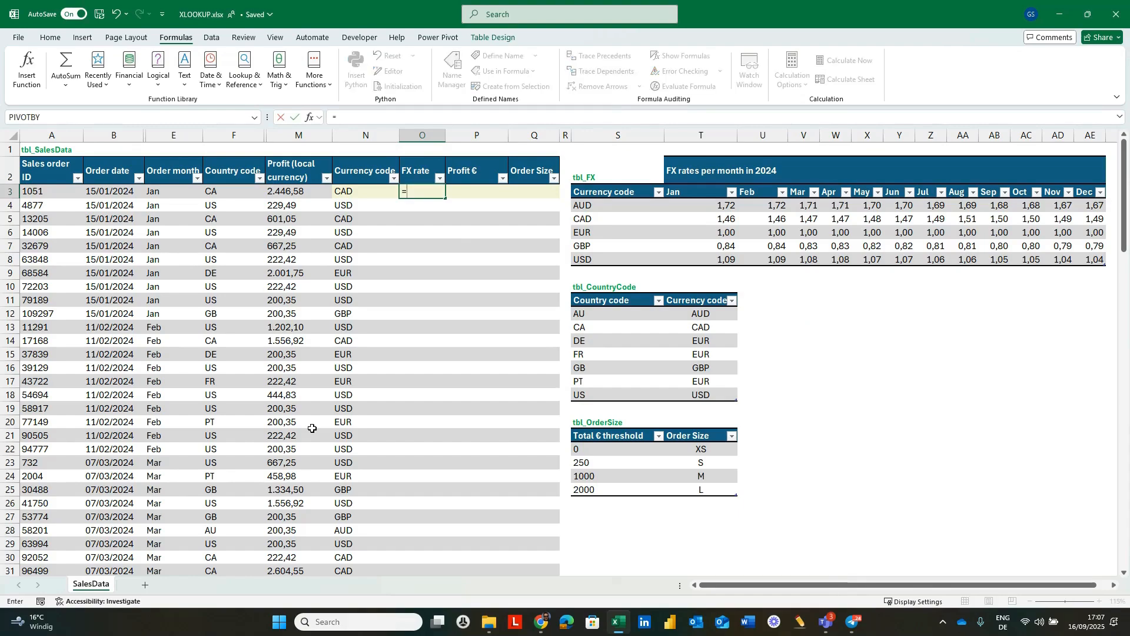
type("xl")
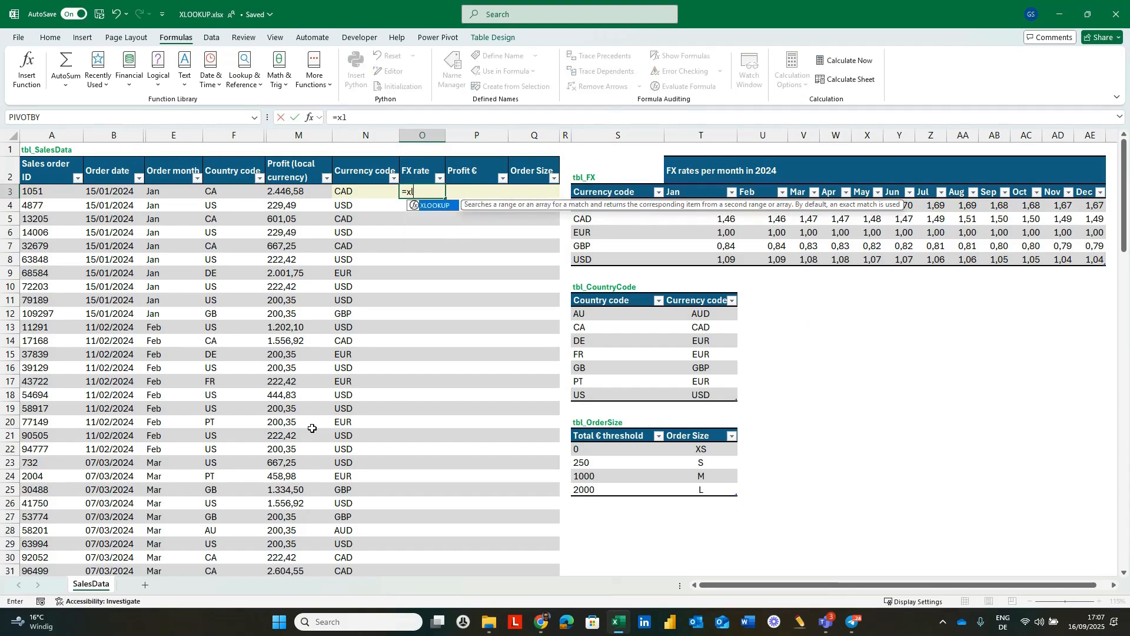
key("Tab")
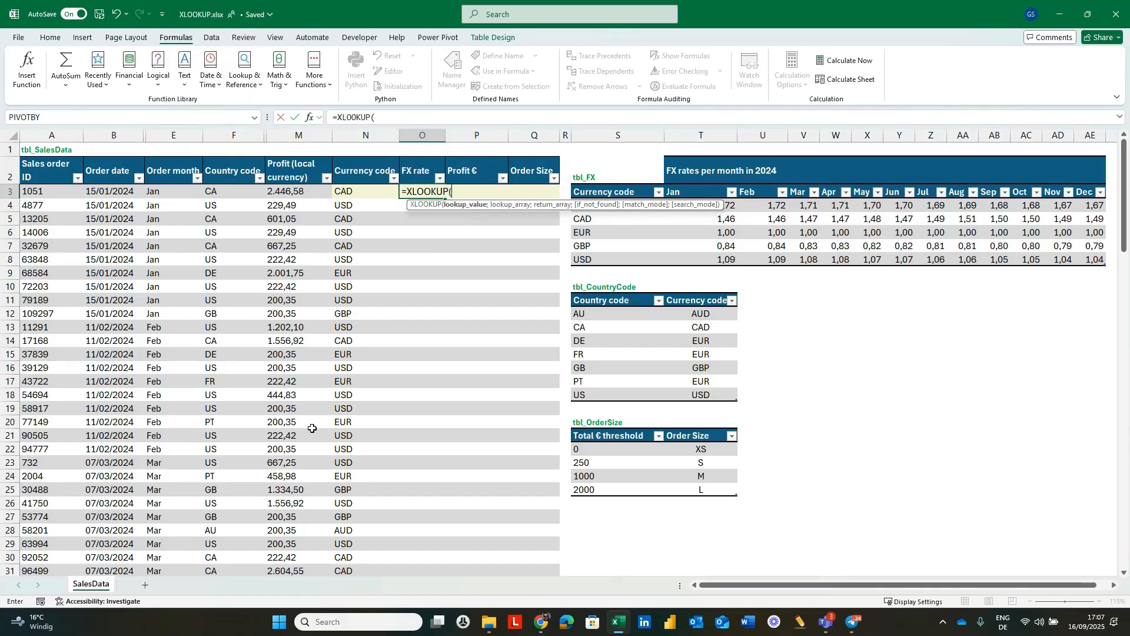
left_click(358, 191)
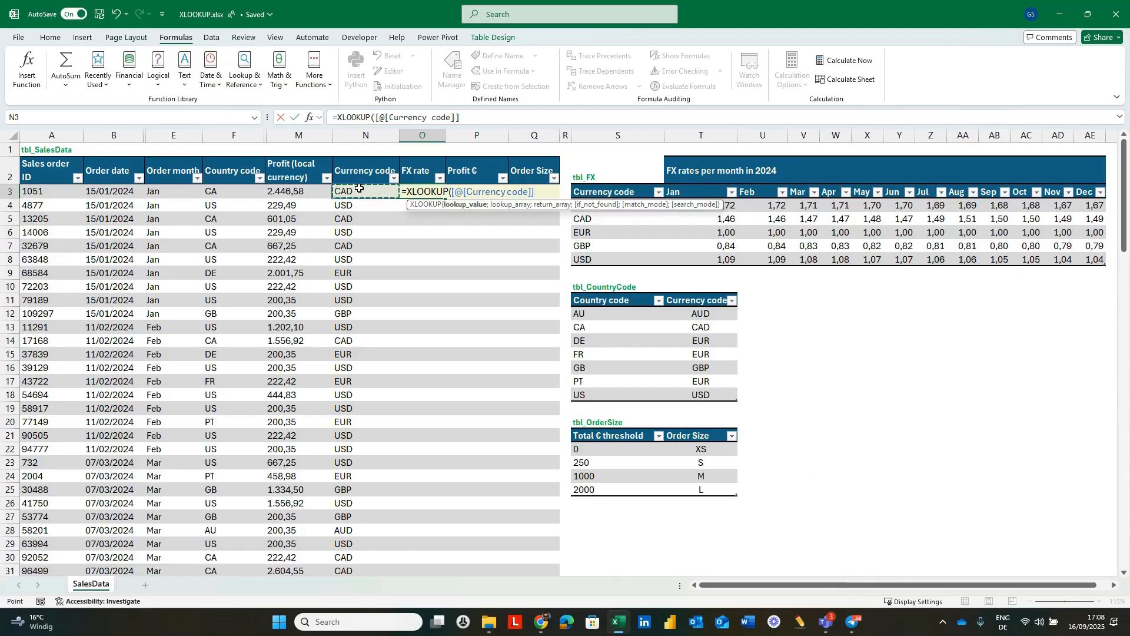
type(";")
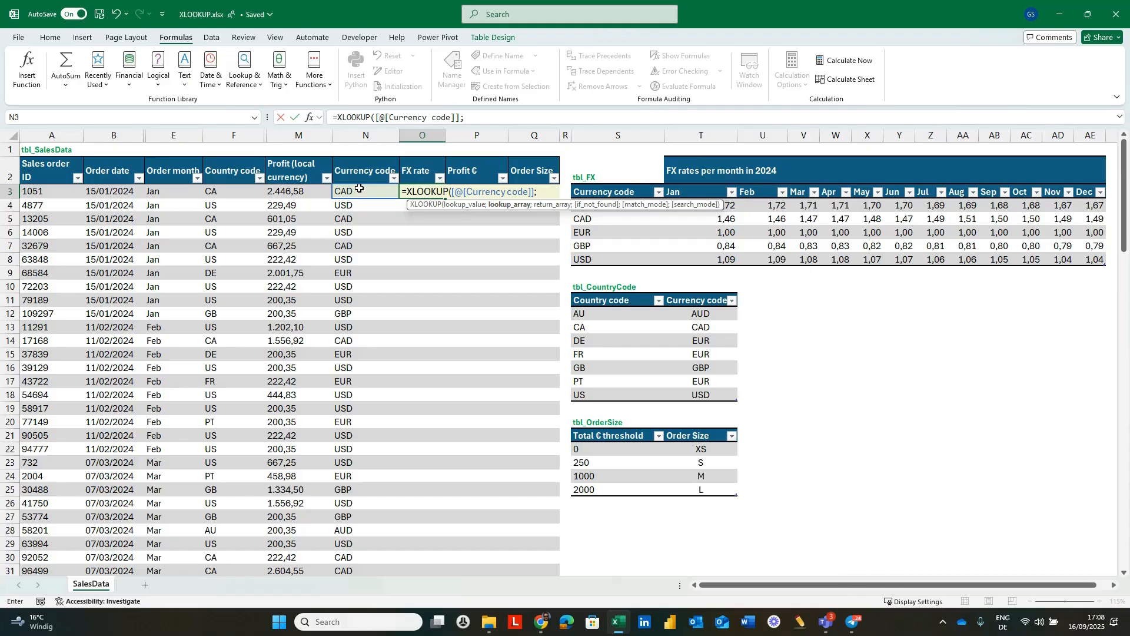
Enter tbl_FX[Currency code] as the lookup array of the FX rate XLOOKUP formula.
type("t")
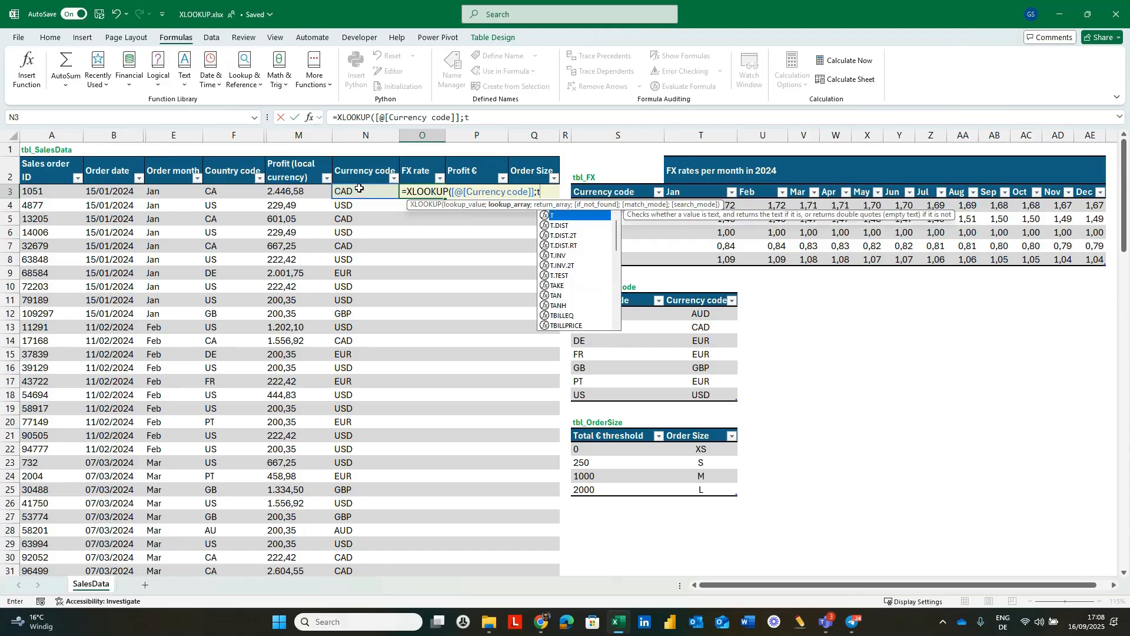
type("bl")
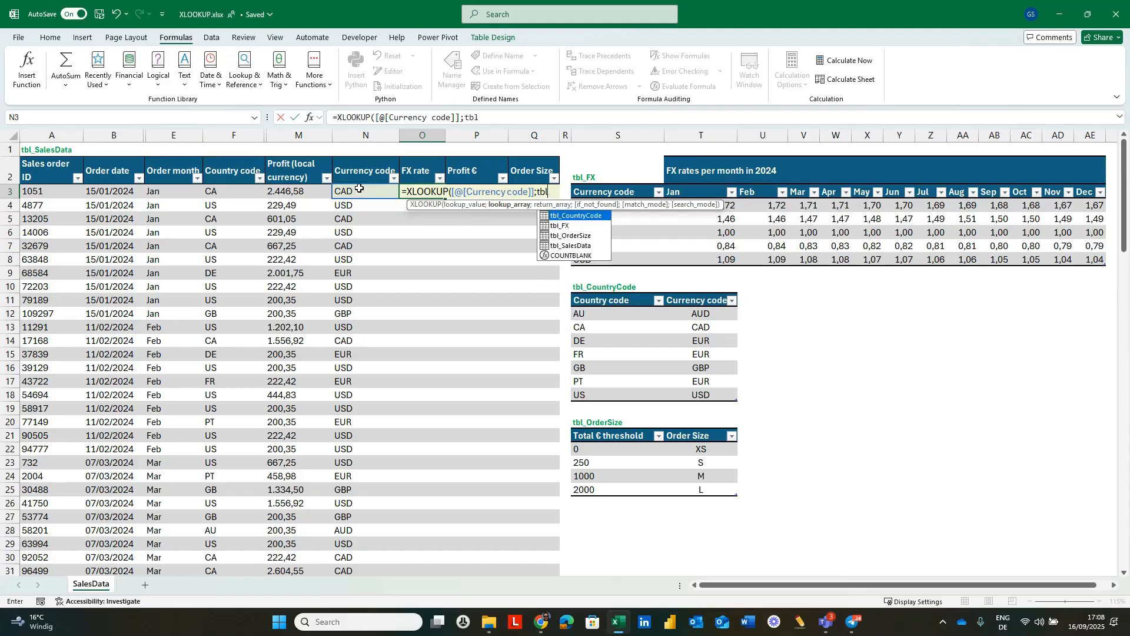
key("Down")
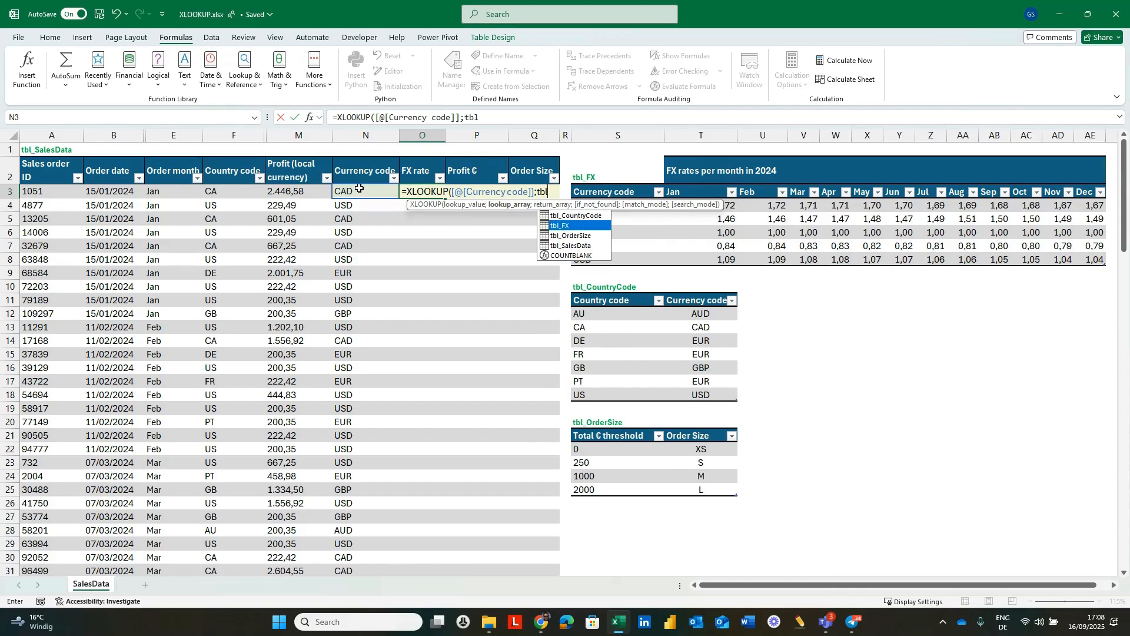
key("Tab")
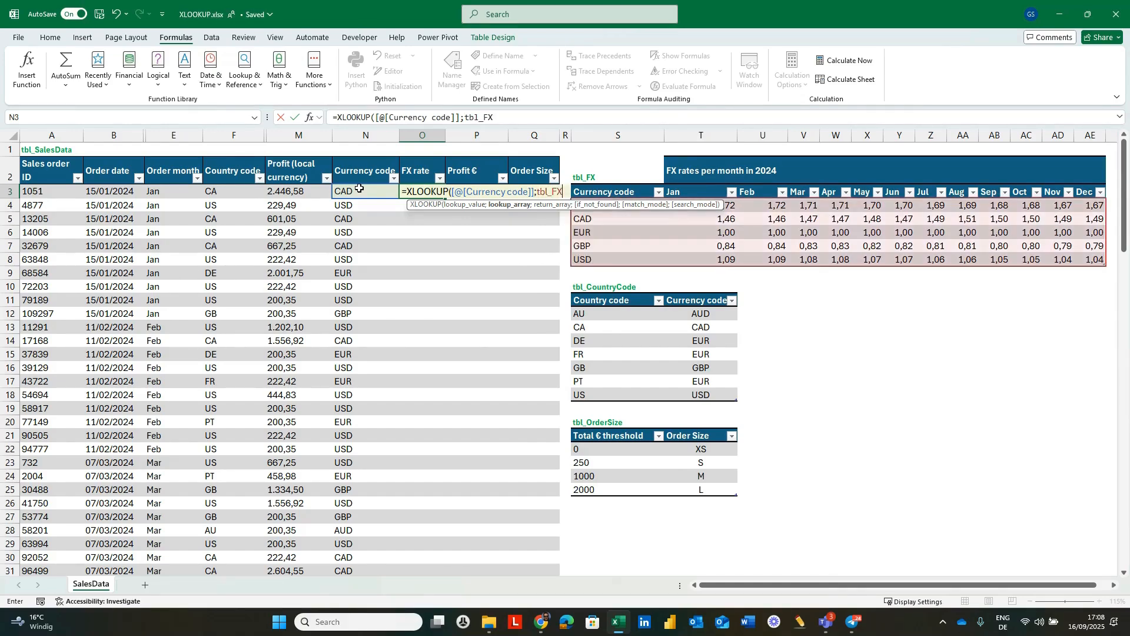
type("[")
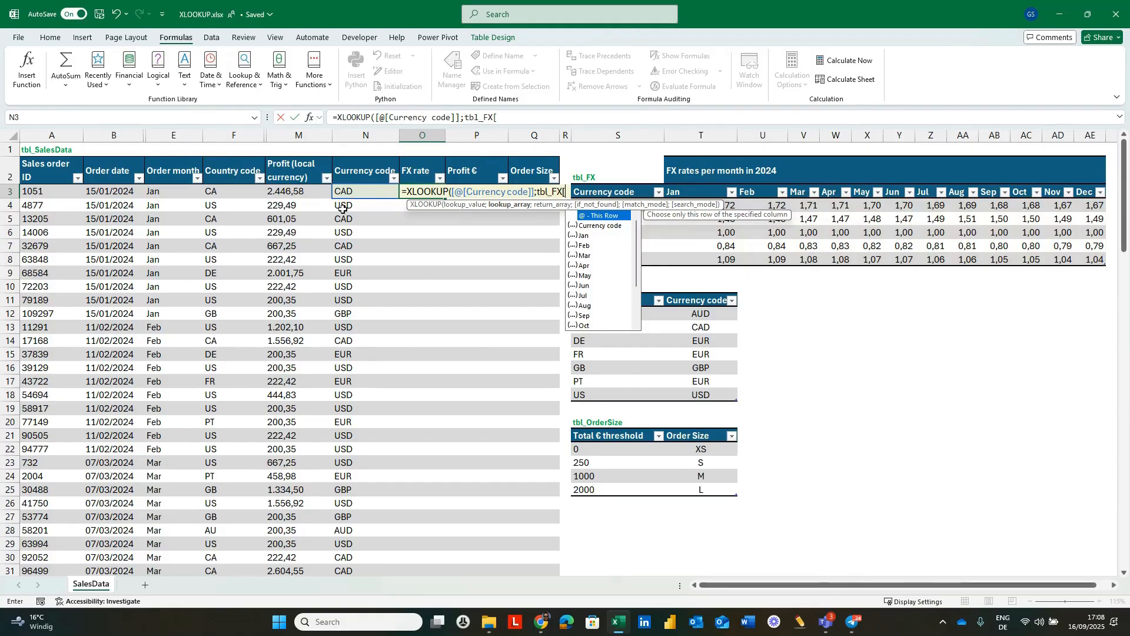
double_click(597, 226)
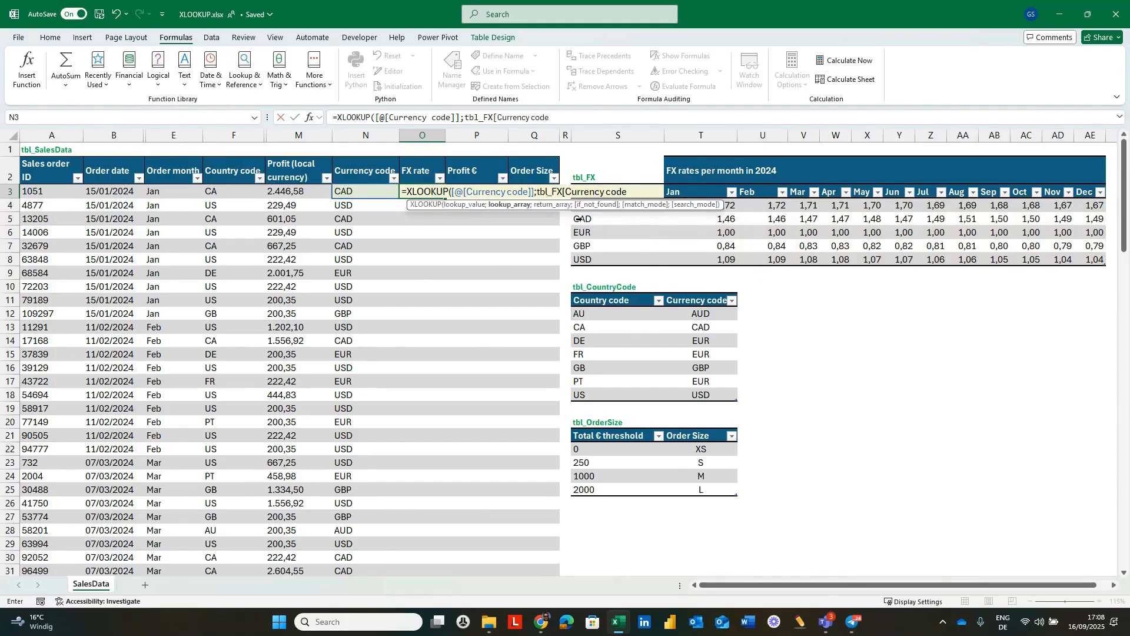
type("]")
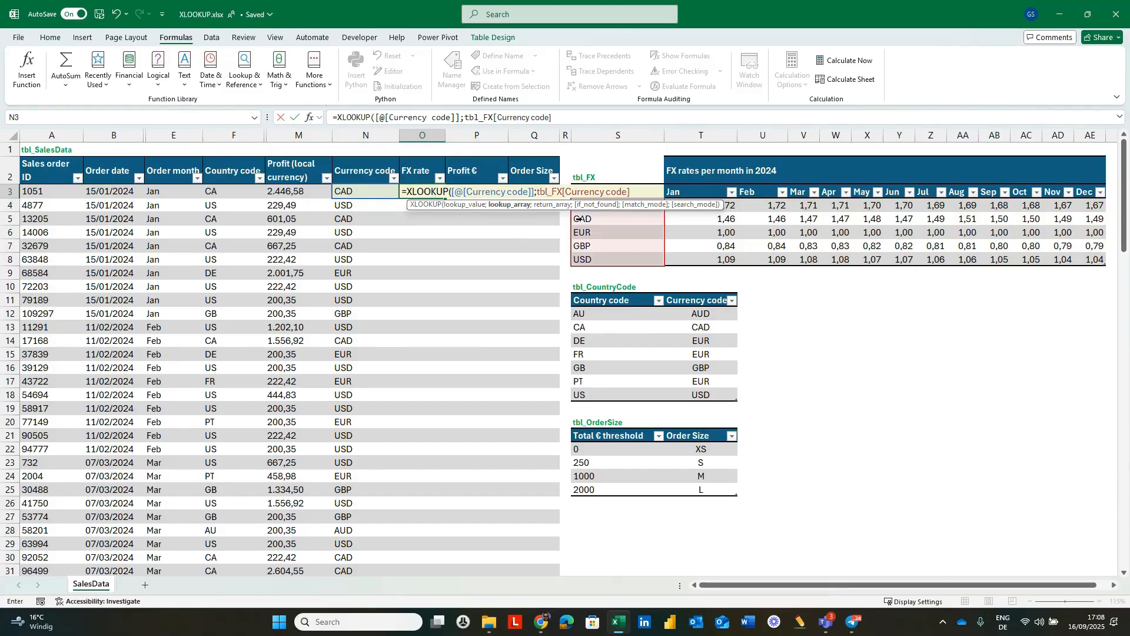
type(";")
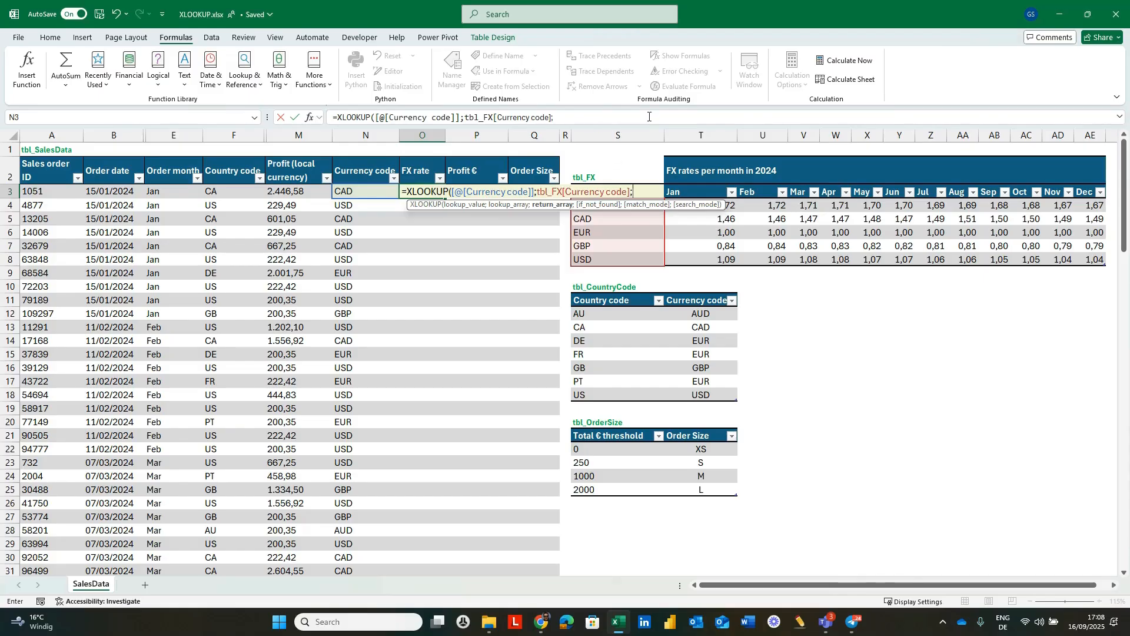
Paste the cut helper XLOOKUP as the return array of the FX rate formula and remove its extra equals sign.
left_click(587, 116)
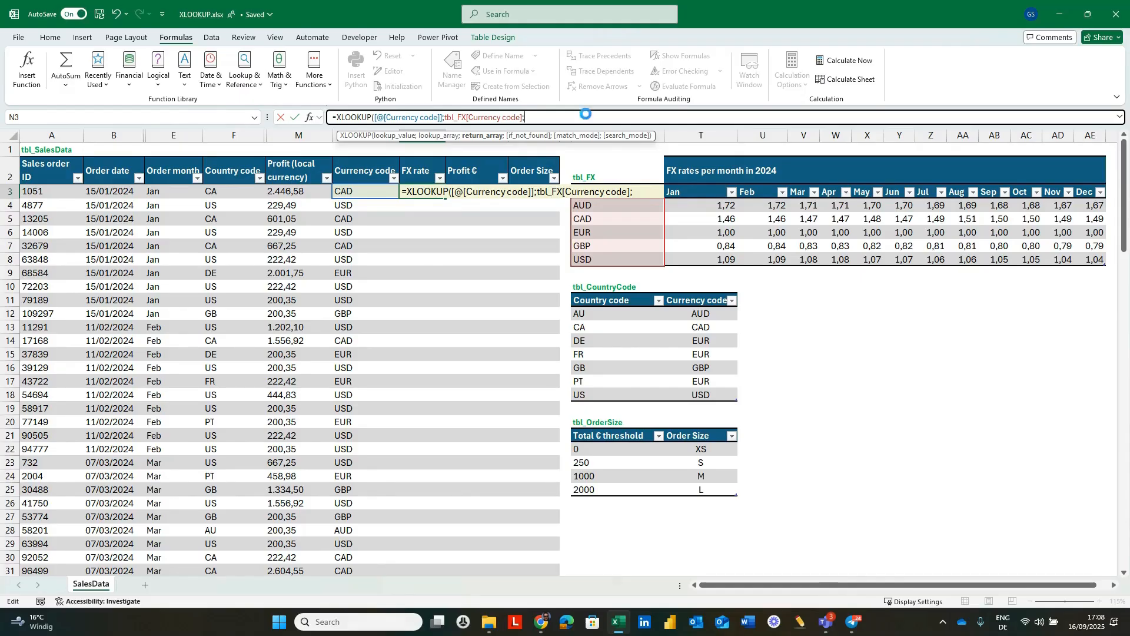
key("ctrl+v")
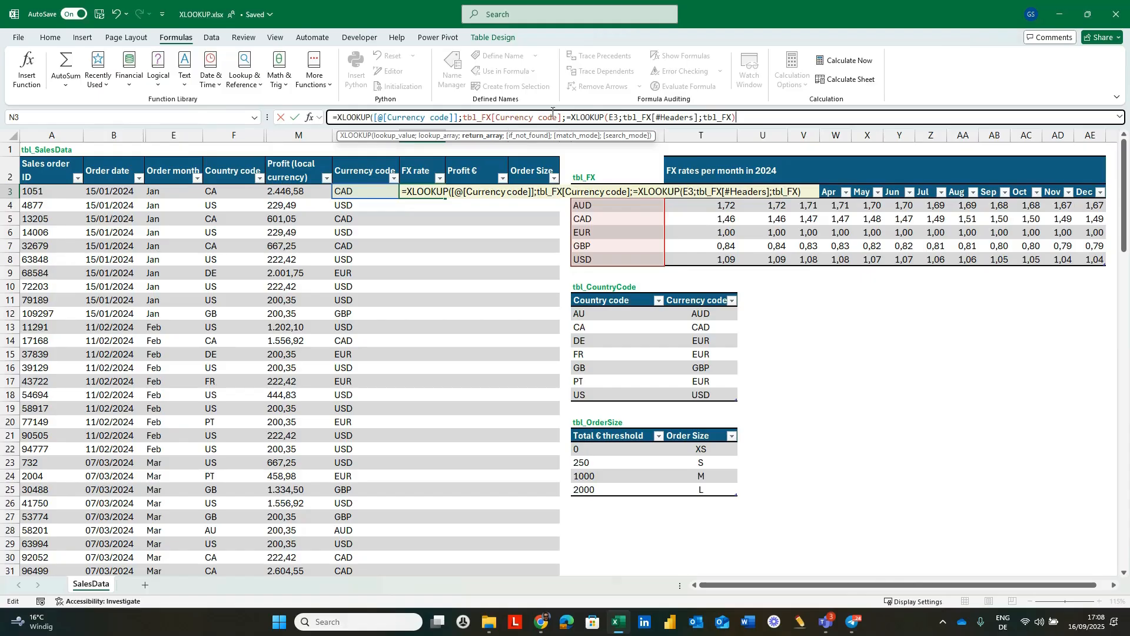
left_click(571, 117)
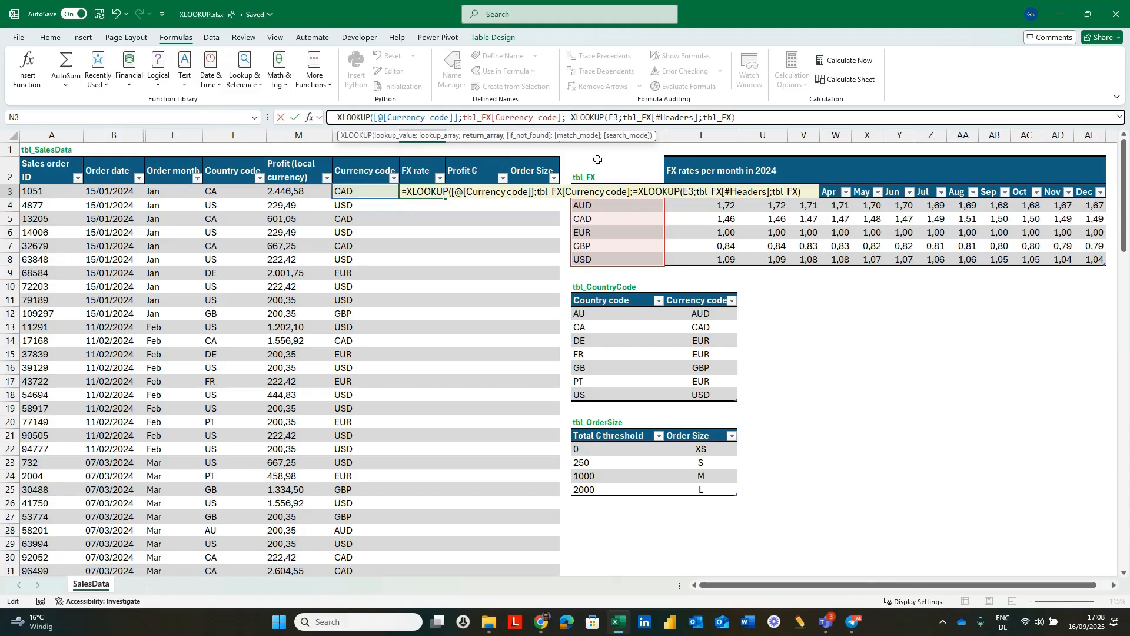
key("BackSpace")
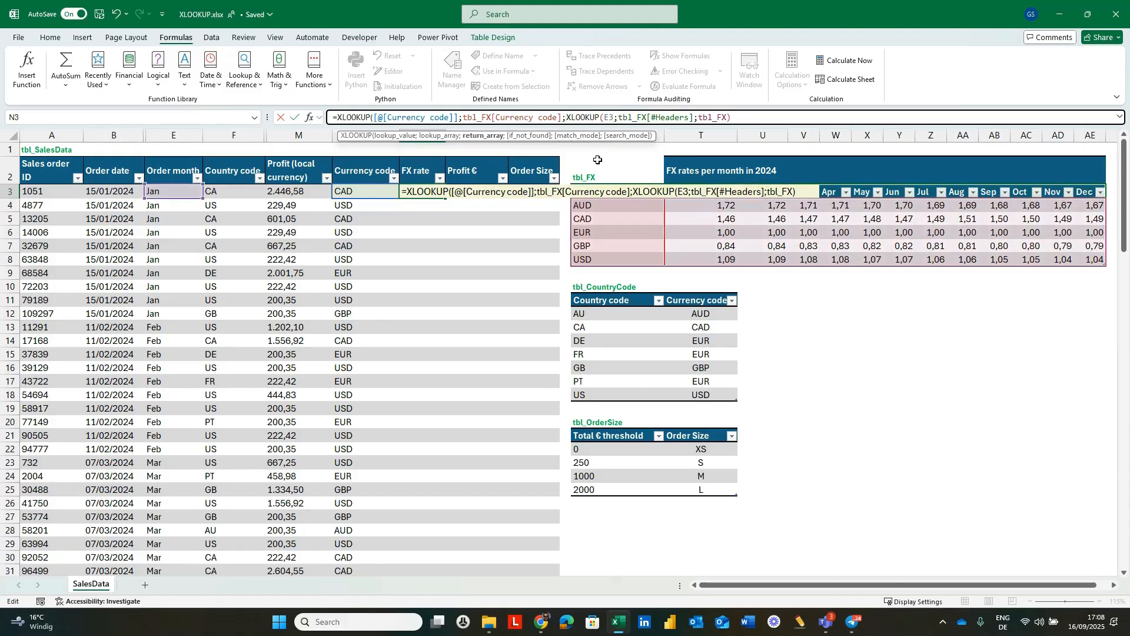
Replace the E3 reference in the nested XLOOKUP of the FX rate formula with the same row's Order month.
key("Right")
key("Right")
key("Right")
key("Right")
key("Right")
key("Right")
key("Right")
key("Right")
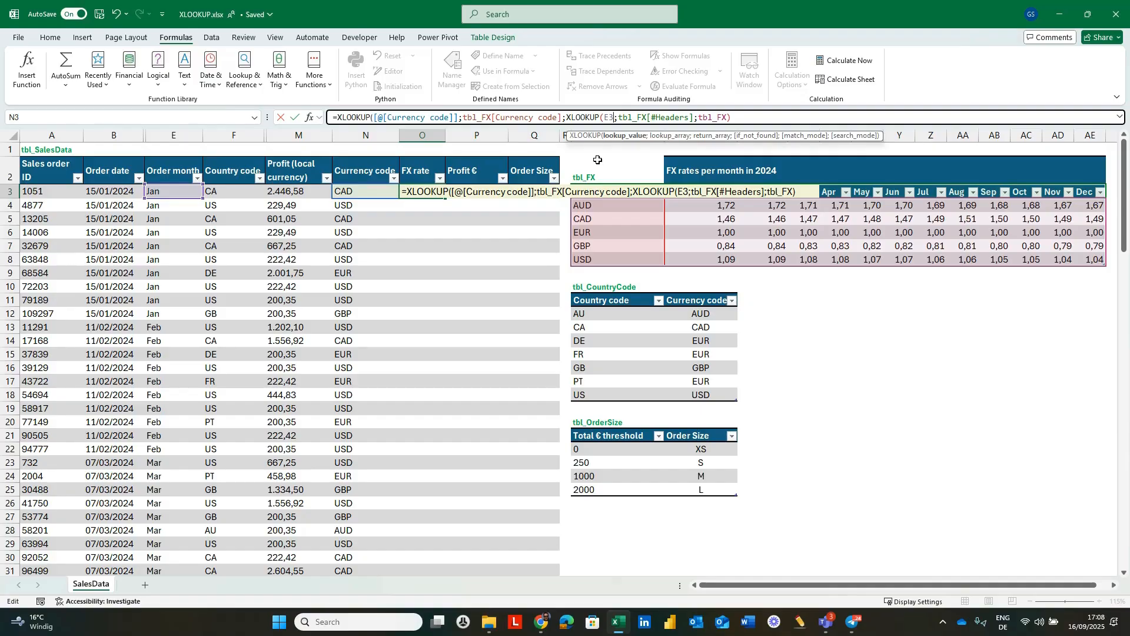
key("BackSpace")
key("BackSpace")
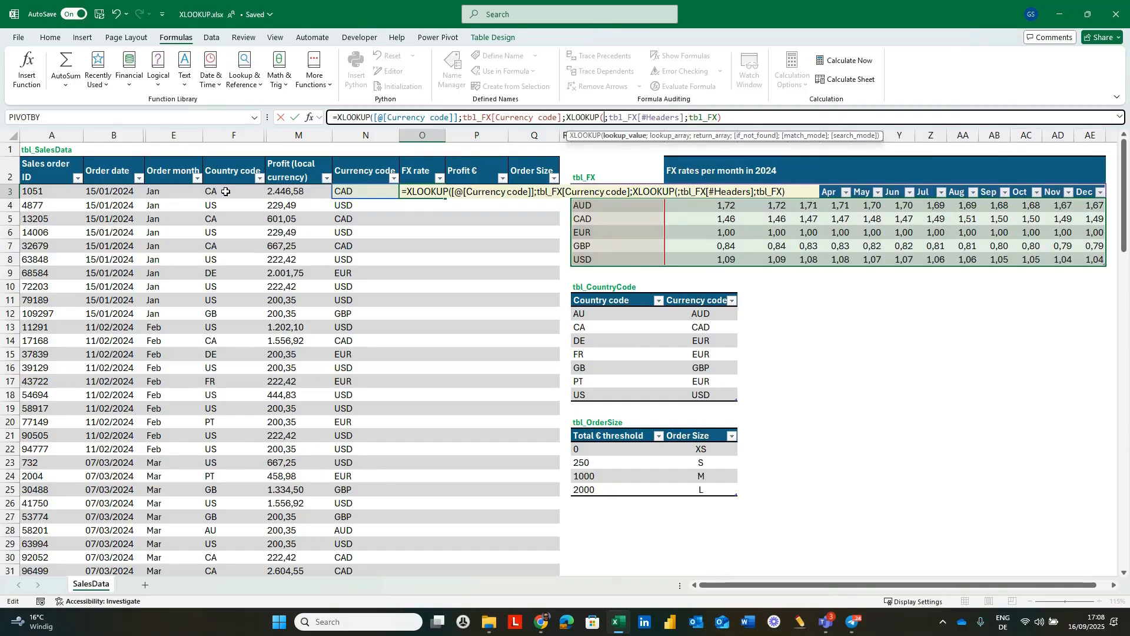
left_click(181, 192)
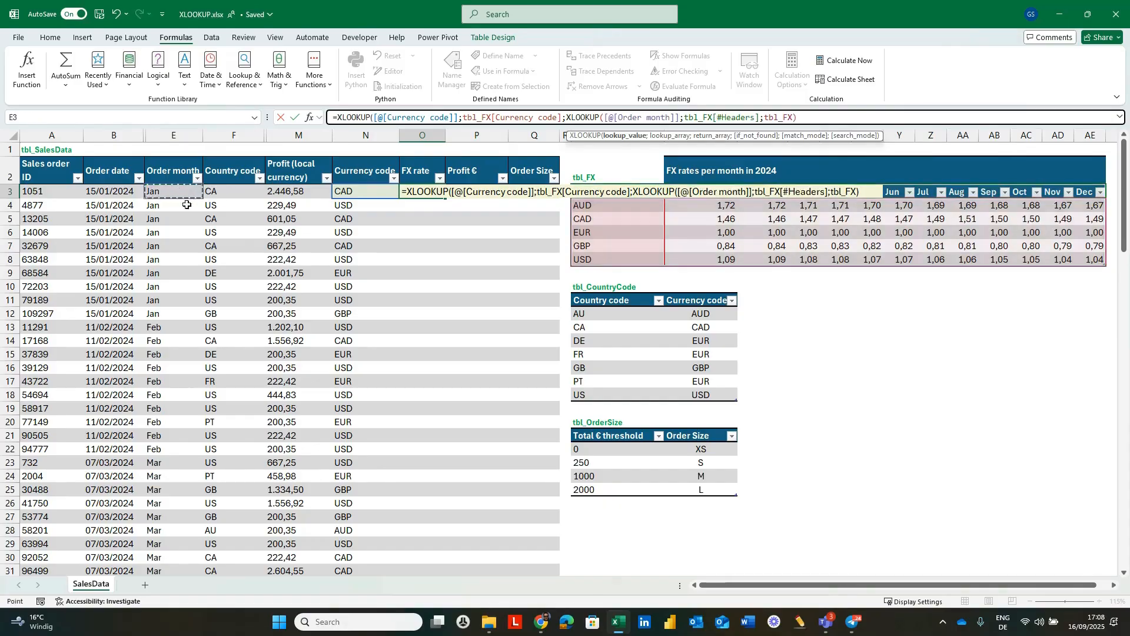
Close the outer XLOOKUP with a final parenthesis and commit the FX rate formula.
left_click(803, 121)
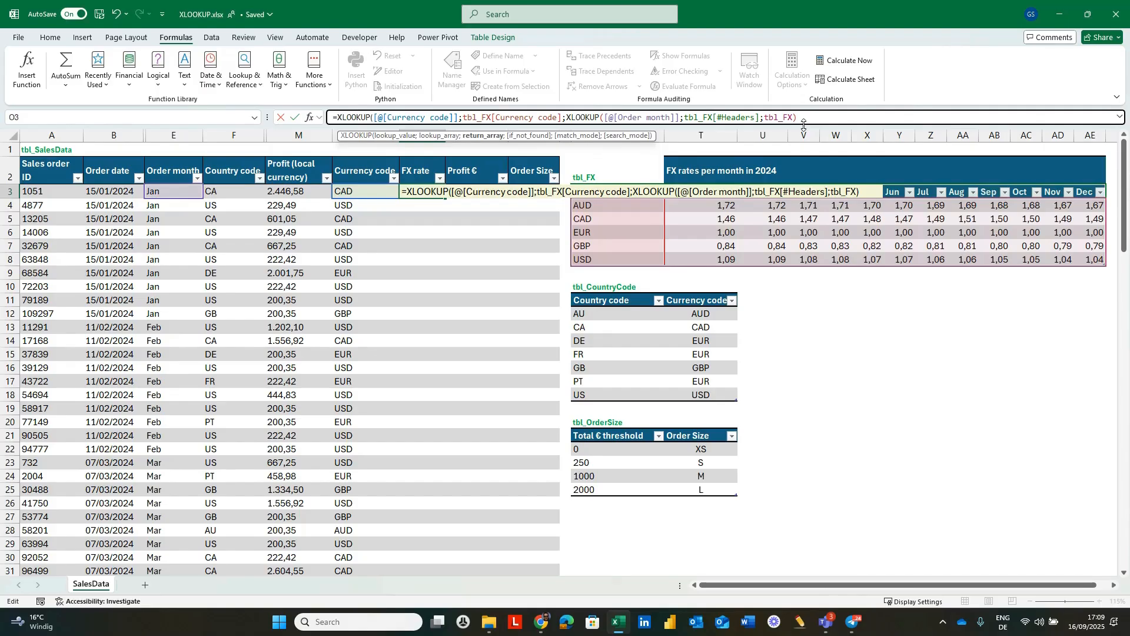
type(")")
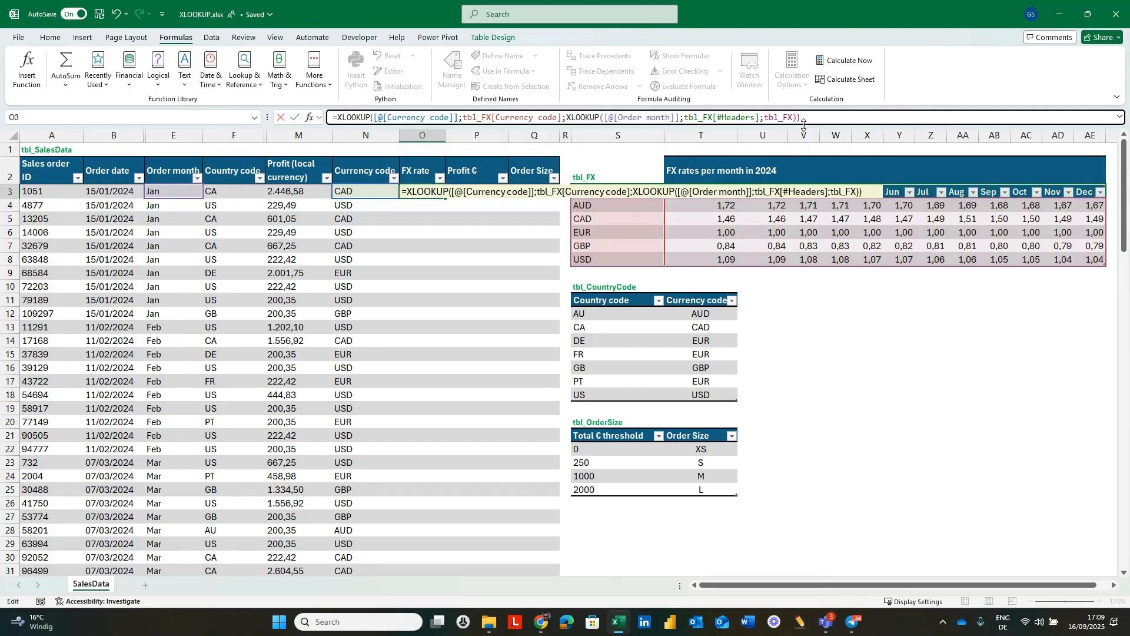
key("Return")
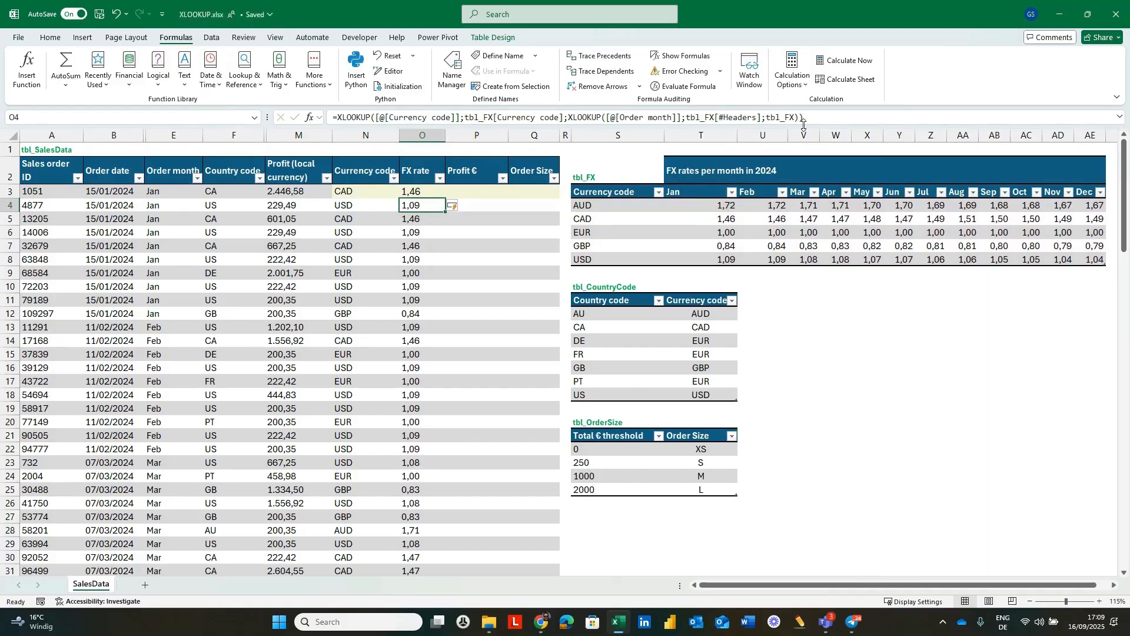
Fill the Profit € column from P3 with a formula multiplying the same row's Profit (local currency) by its FX rate.
key("Up")
key("Right")
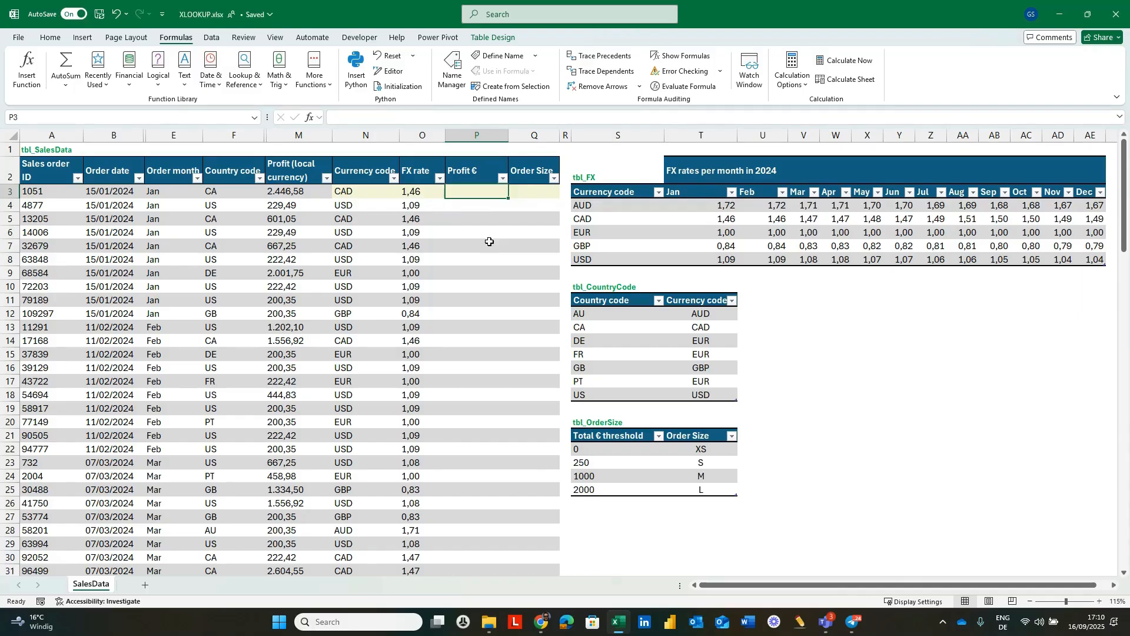
type("=")
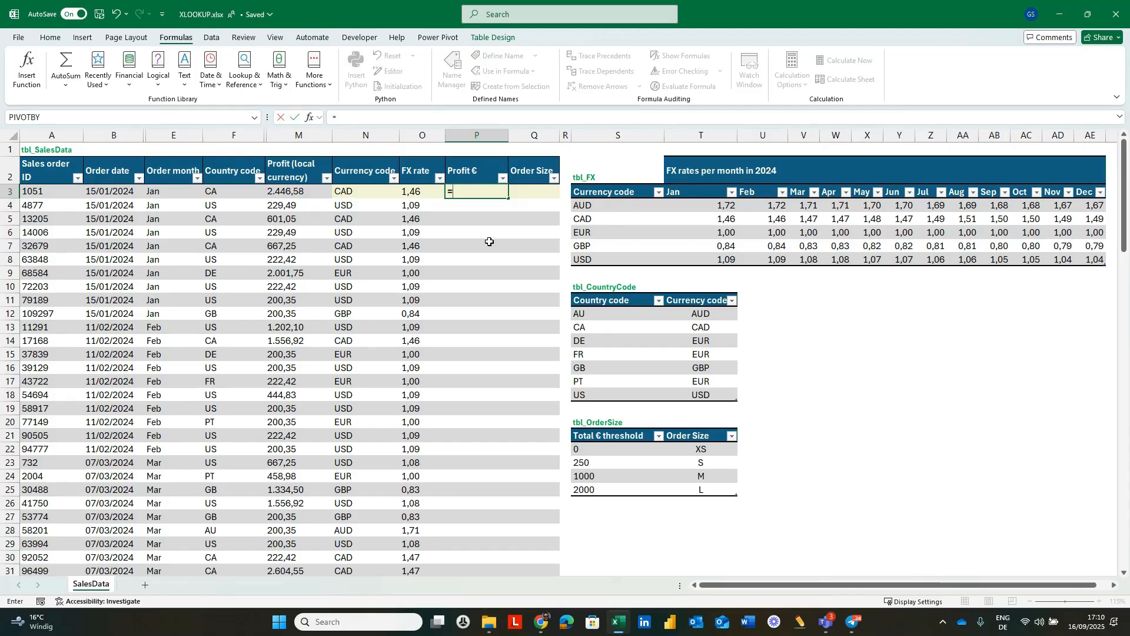
left_click(297, 193)
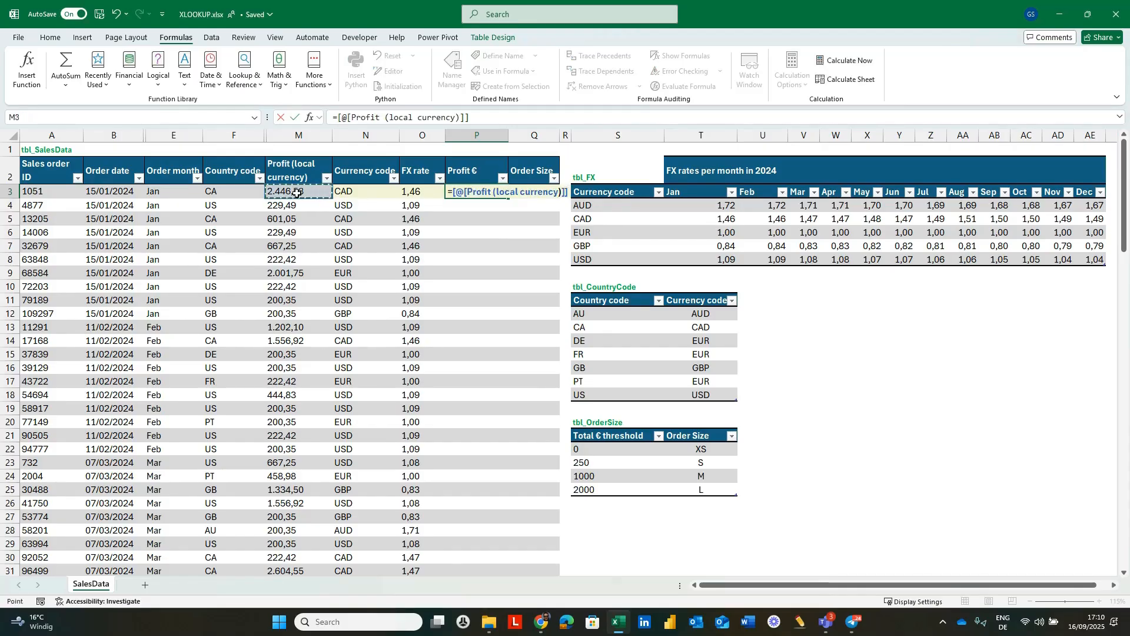
type("*")
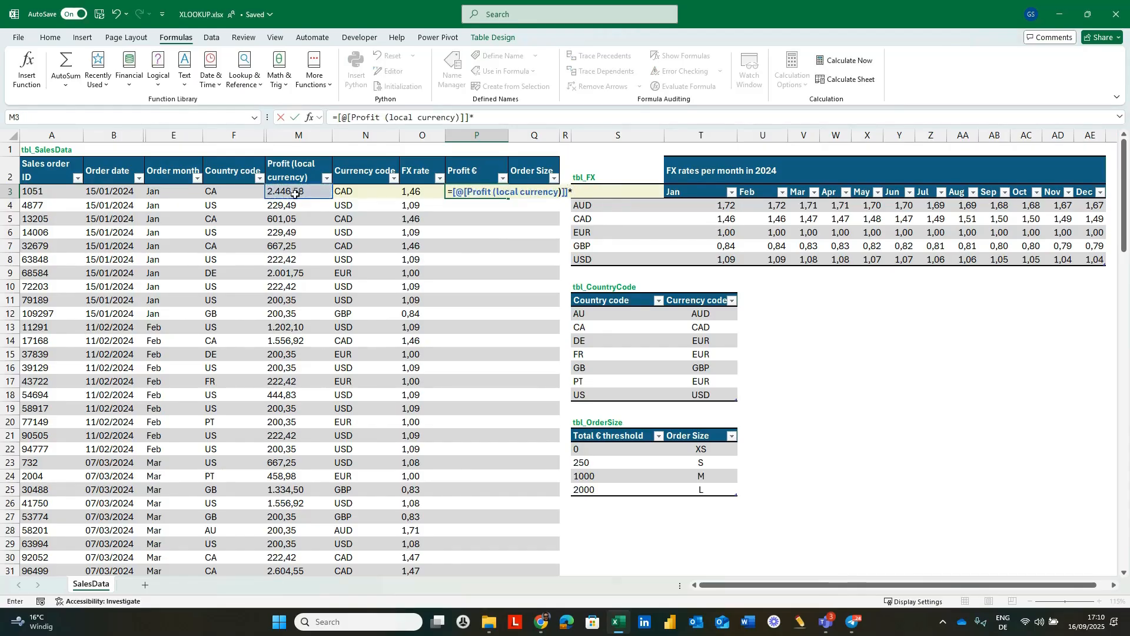
left_click(407, 190)
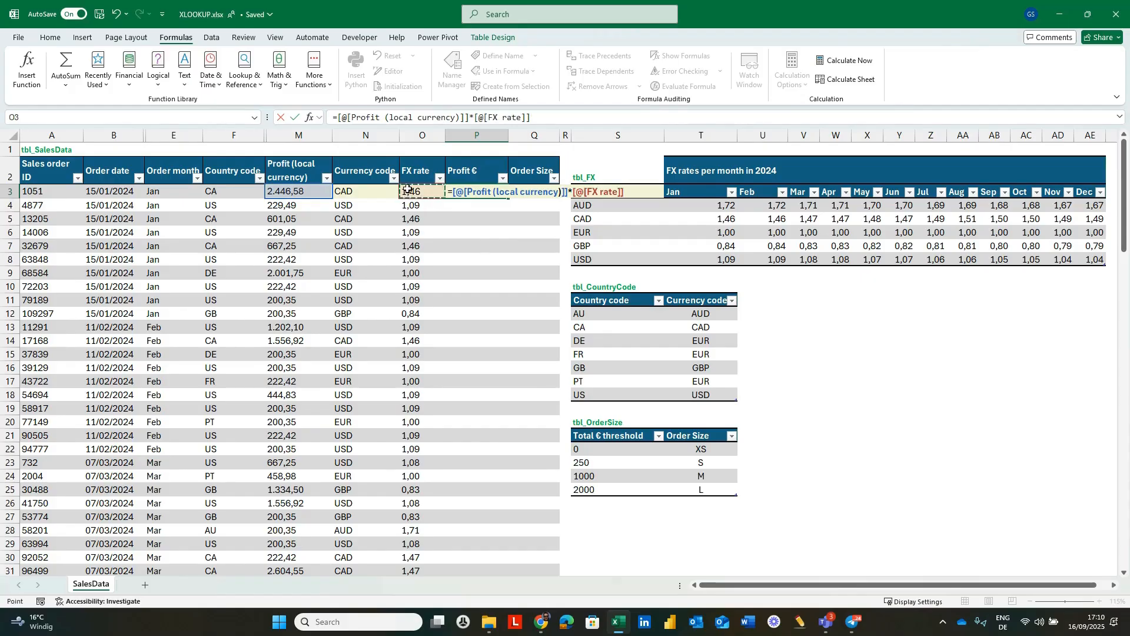
key("Return")
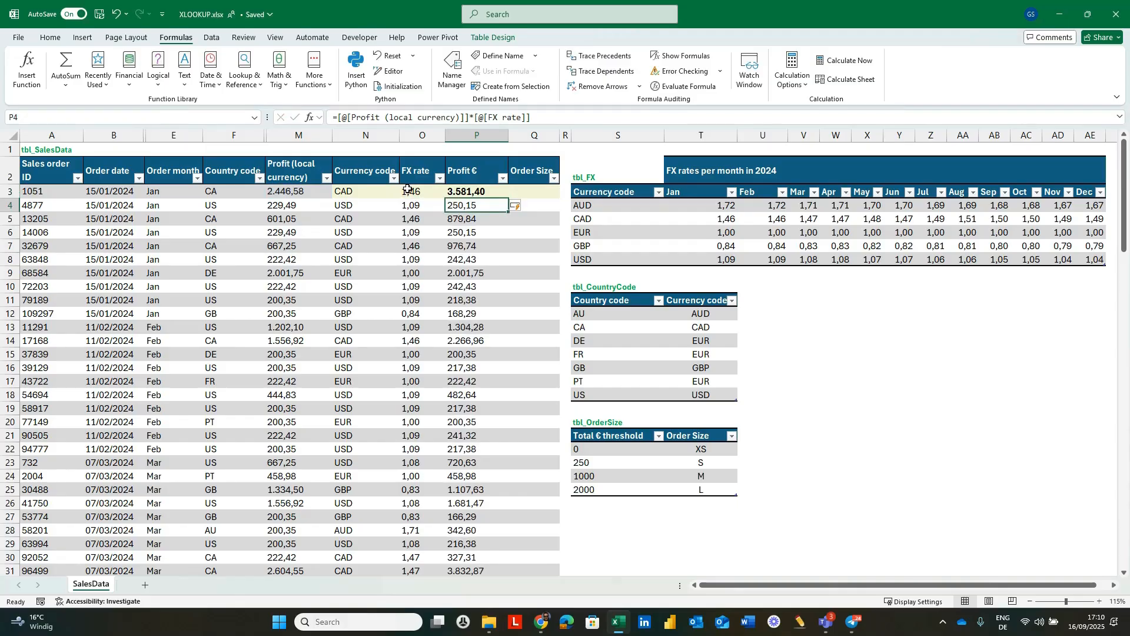
Start an XLOOKUP formula in the first Order Size cell (Q3) with the same row's Profit € as lookup value.
key("Up")
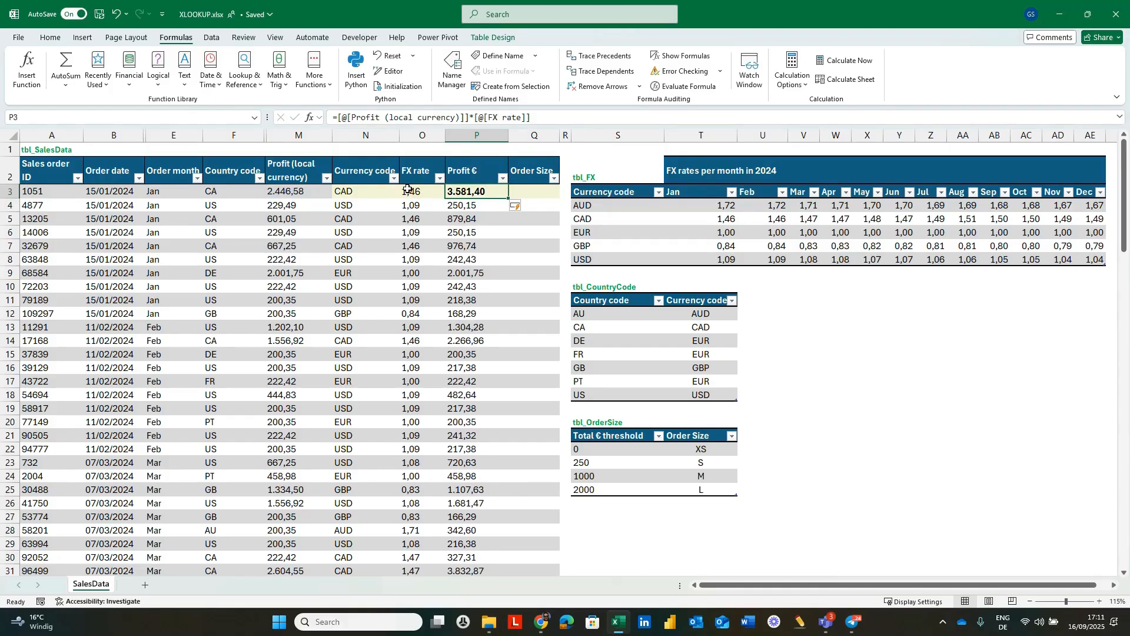
key("Right")
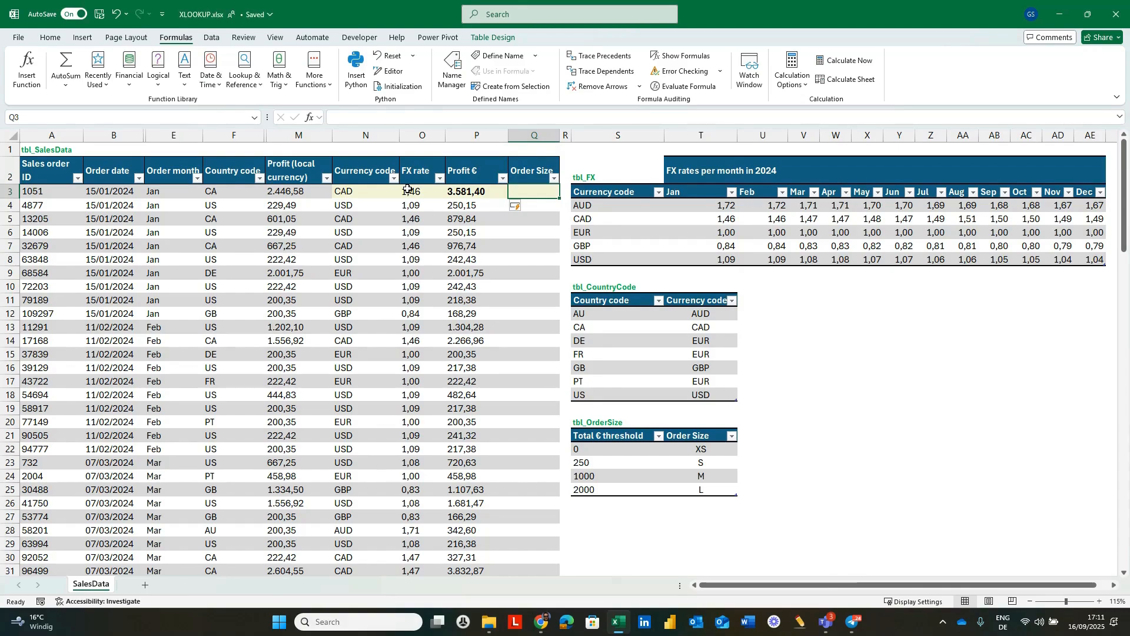
type("=")
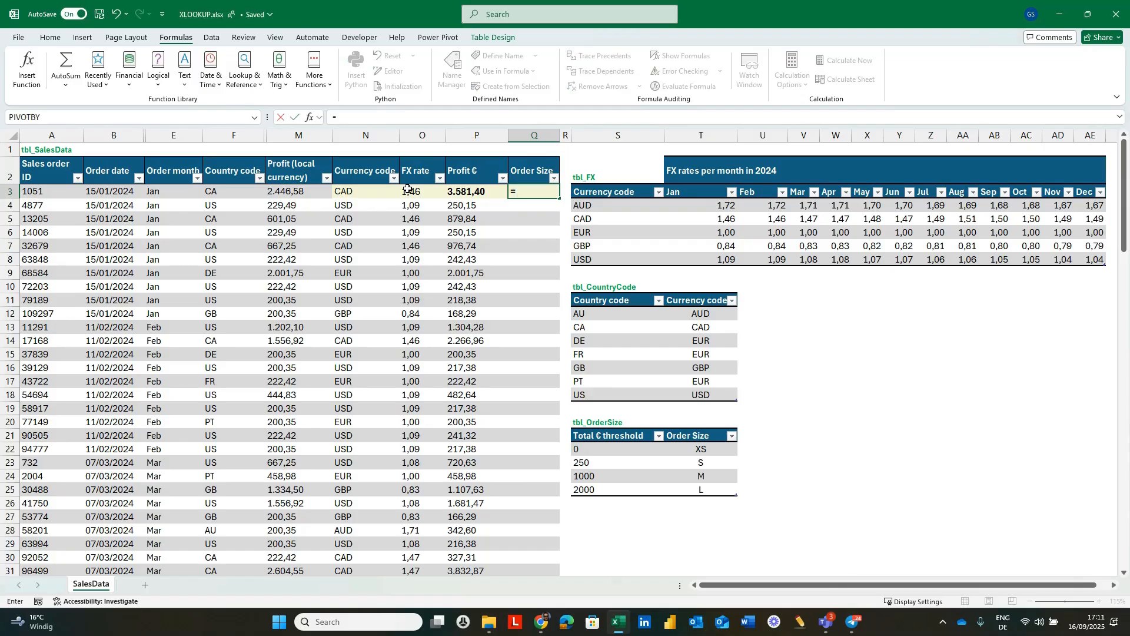
type("xl")
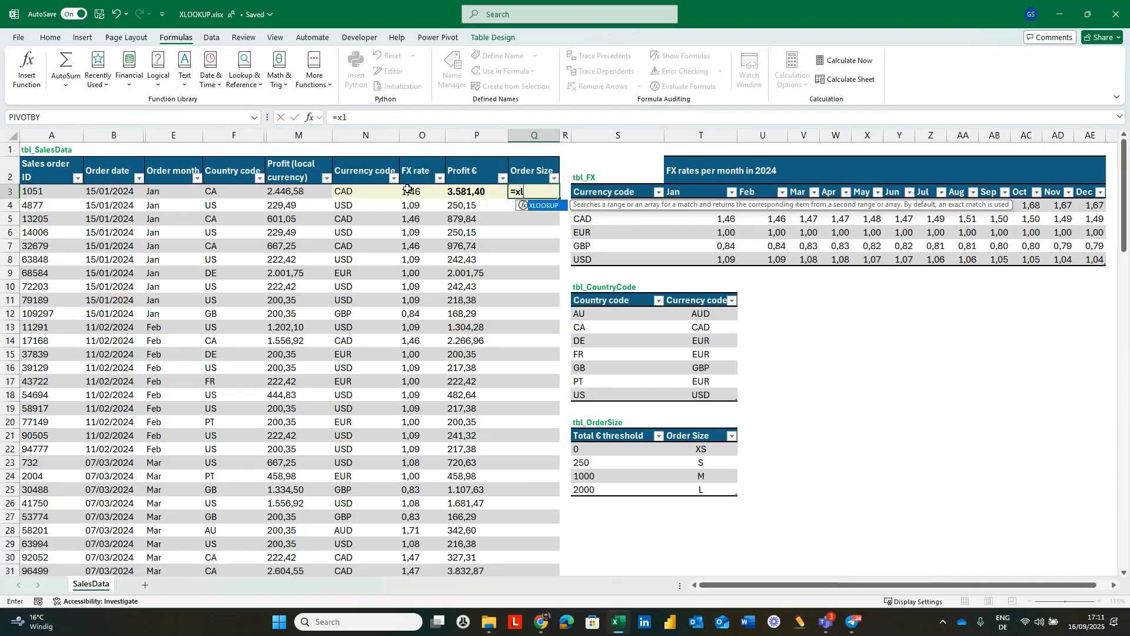
key("Tab")
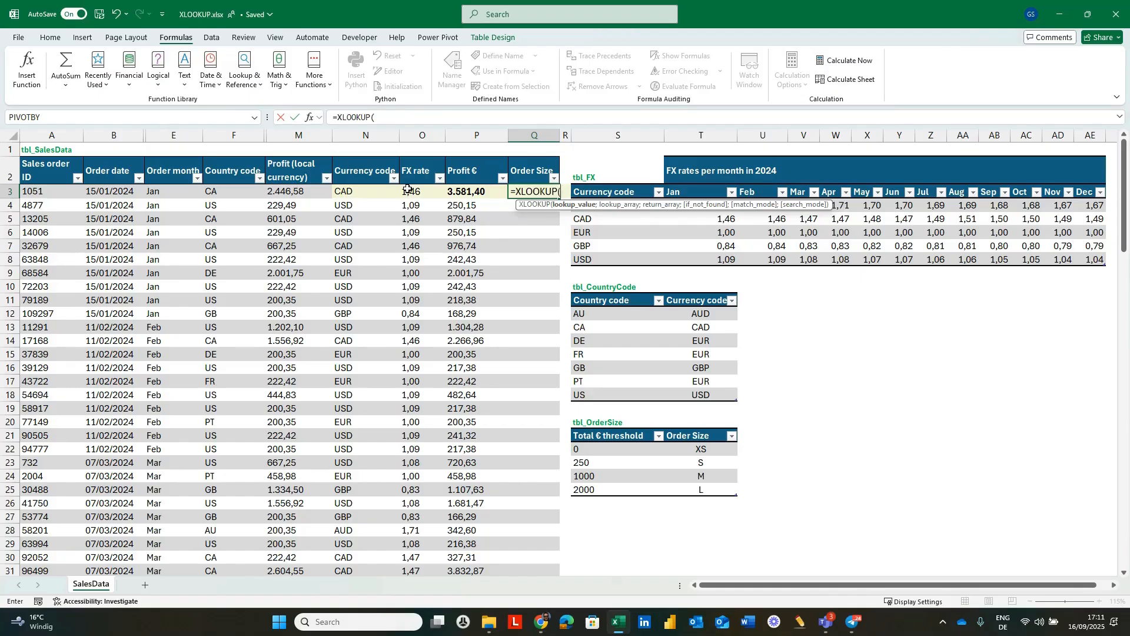
left_click(468, 192)
type(";")
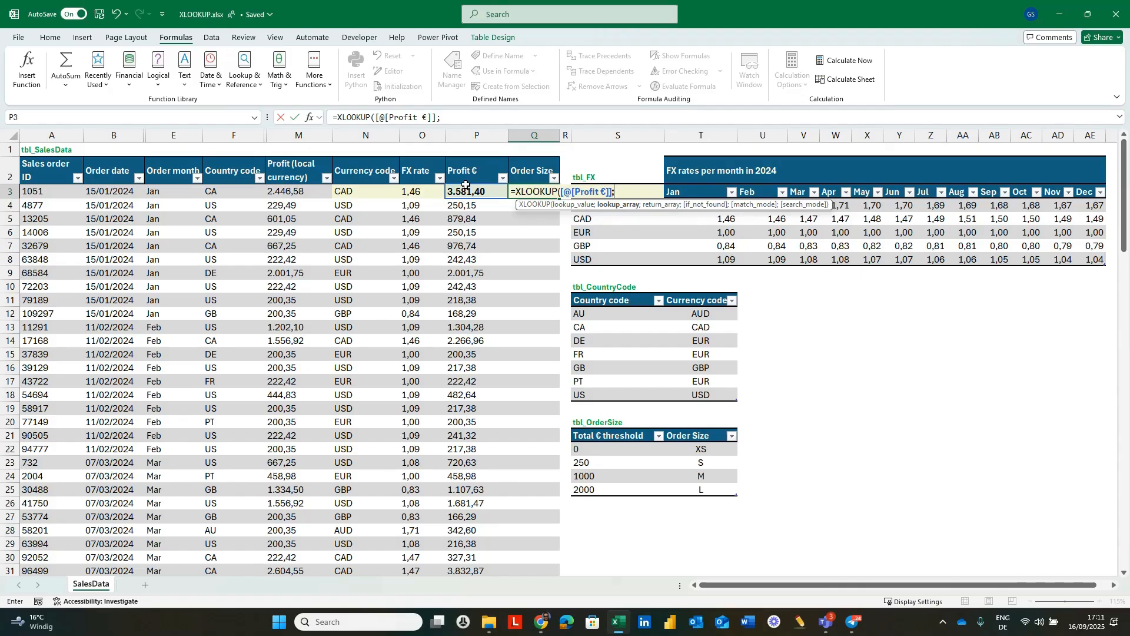
Enter tbl_OrderSize[Total € threshold] as the lookup array of the Order Size XLOOKUP formula.
type("tbl")
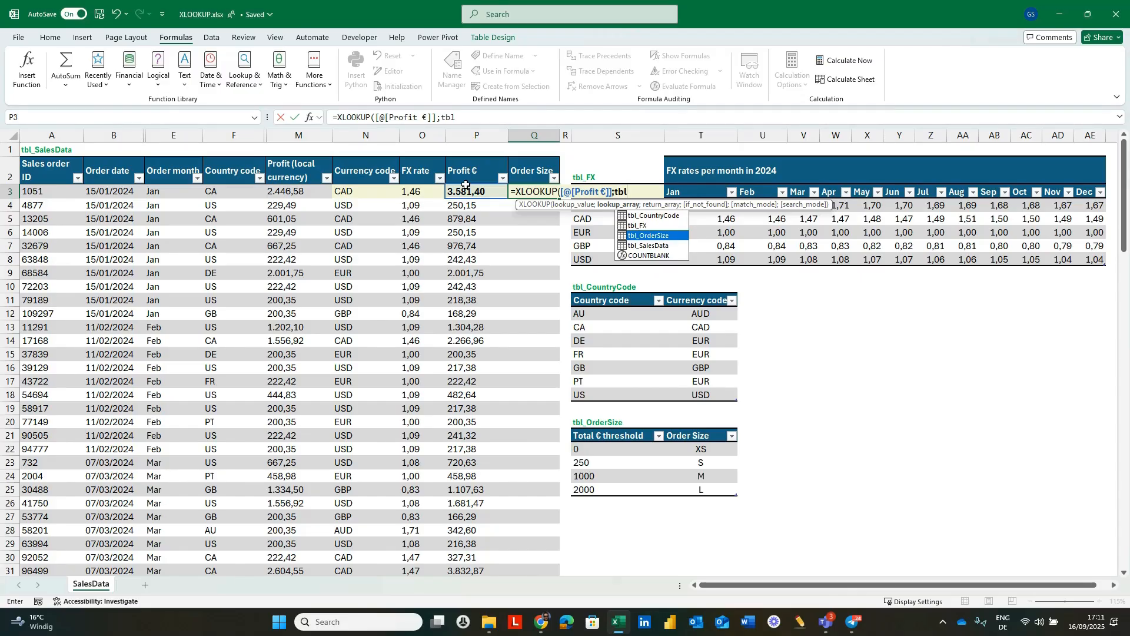
key("Tab")
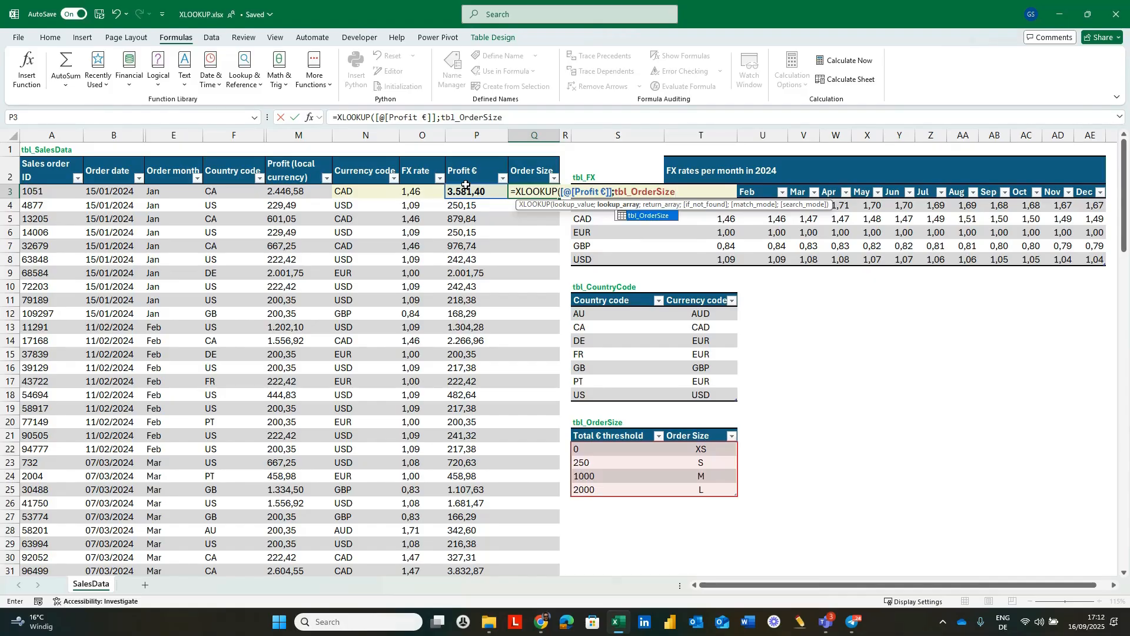
type("[")
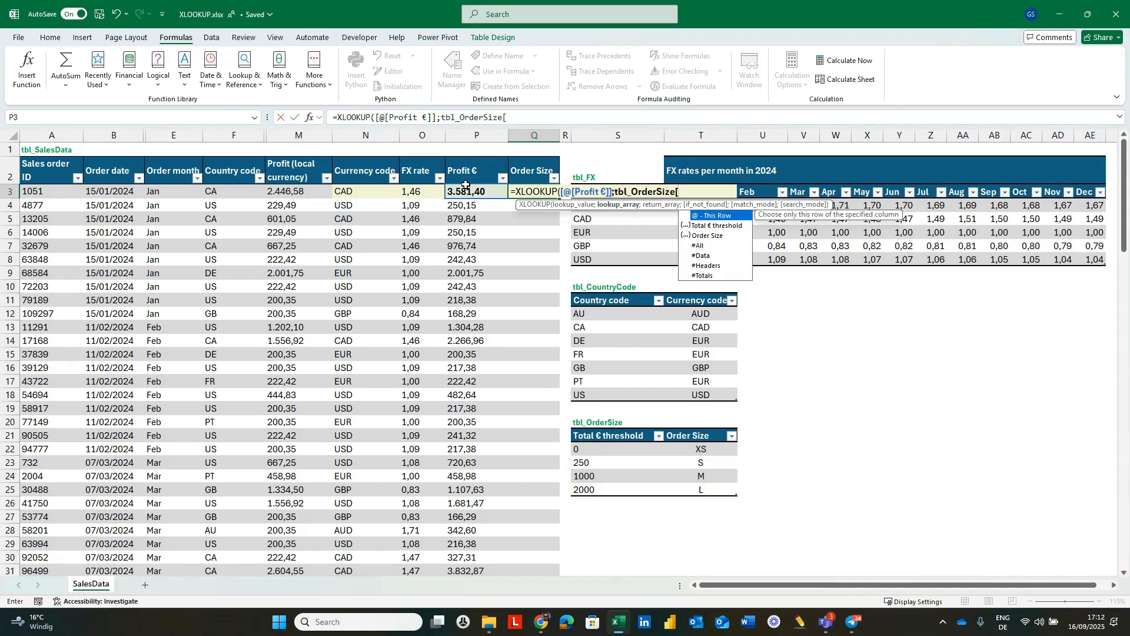
left_click(717, 227)
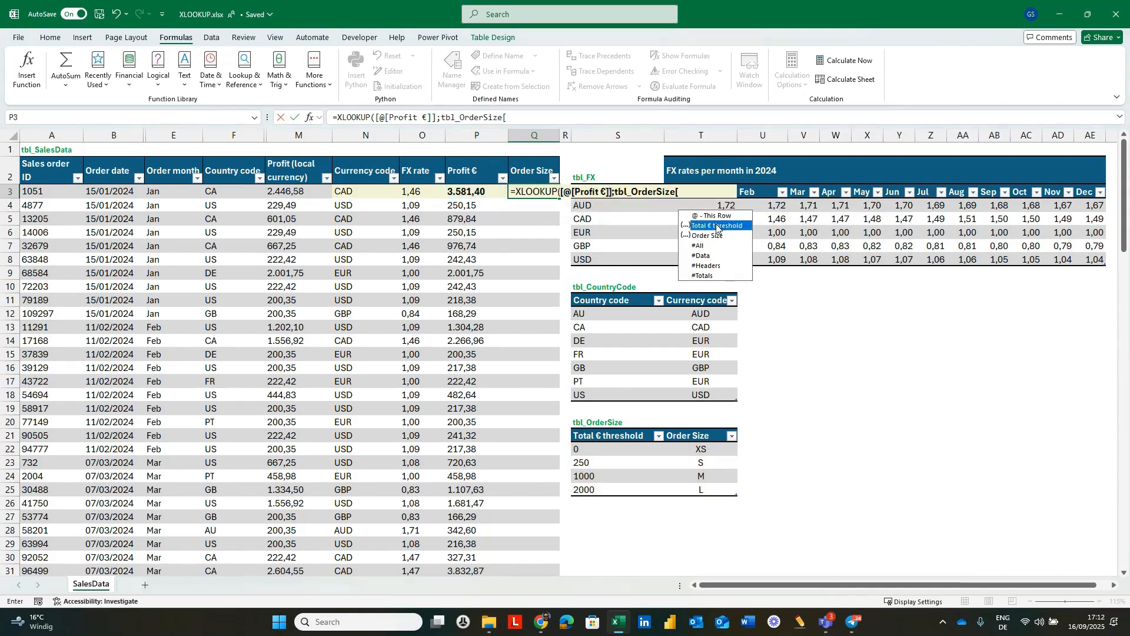
double_click(717, 227)
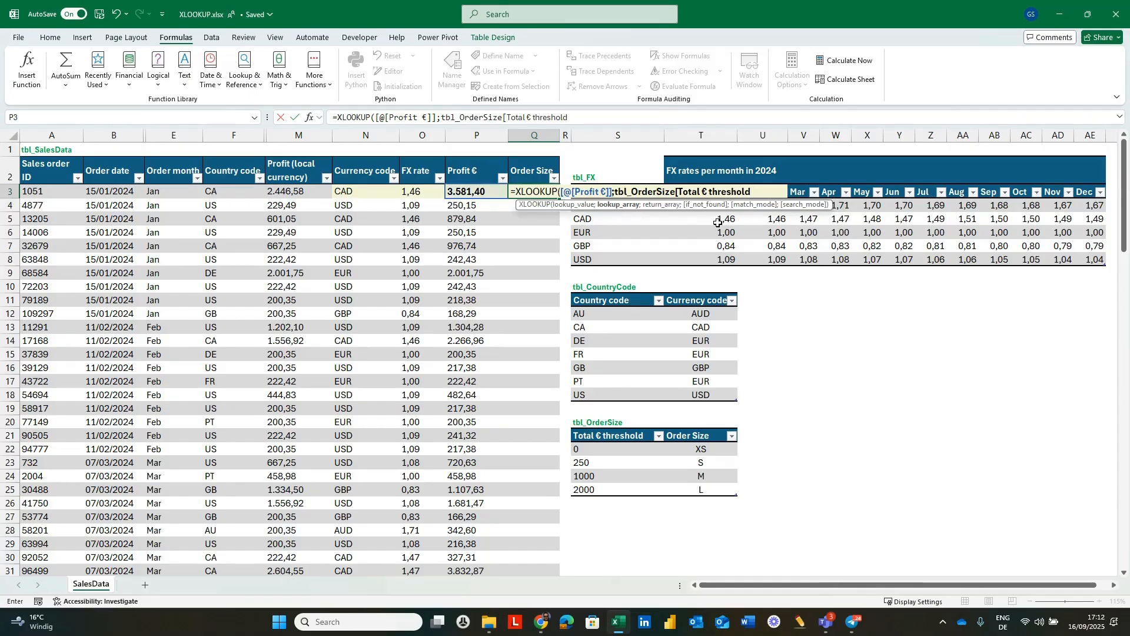
type("]")
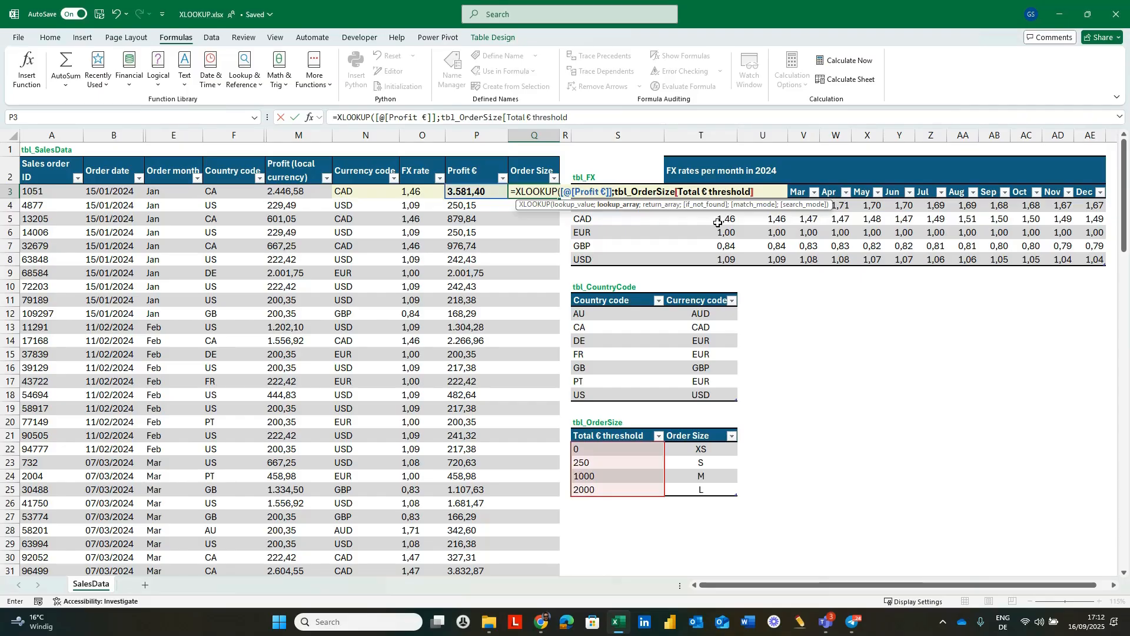
type(";")
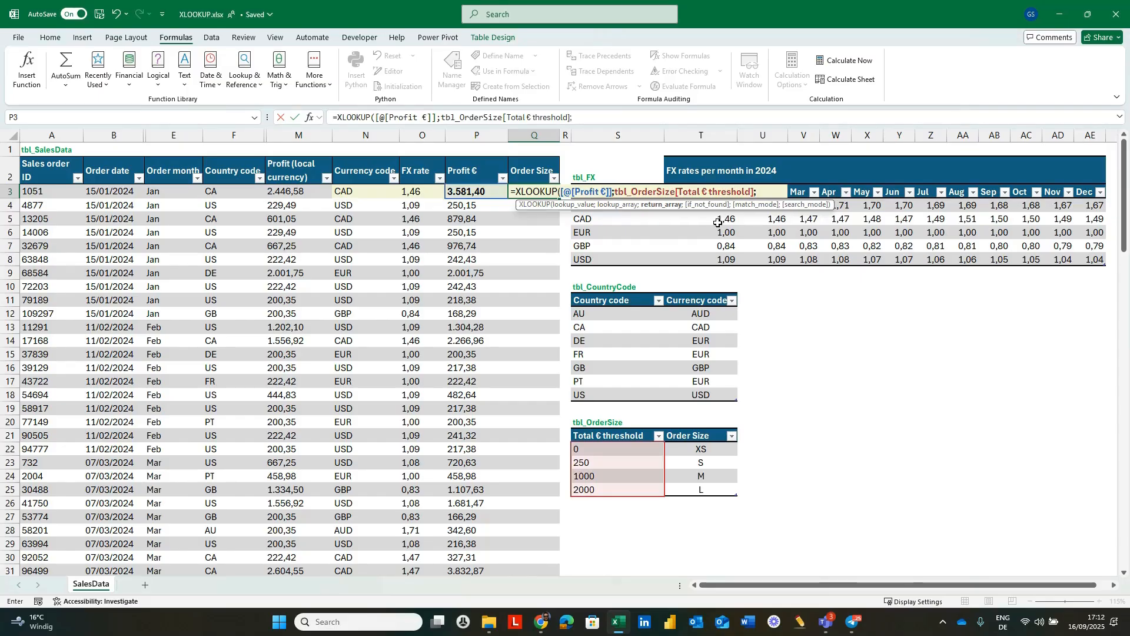
type("t")
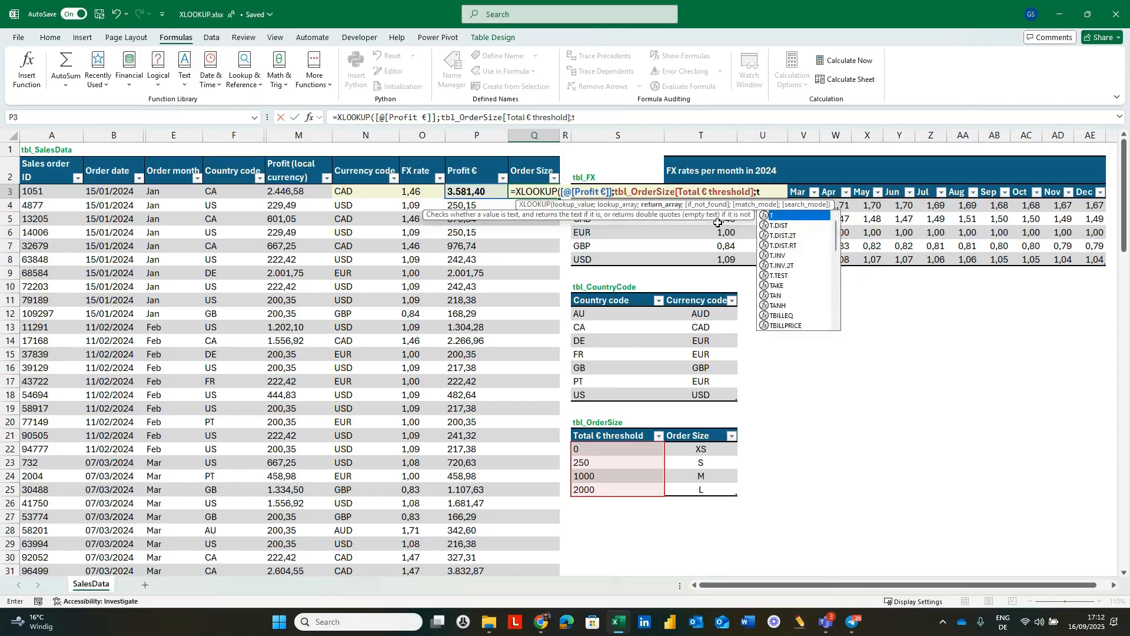
type("bl")
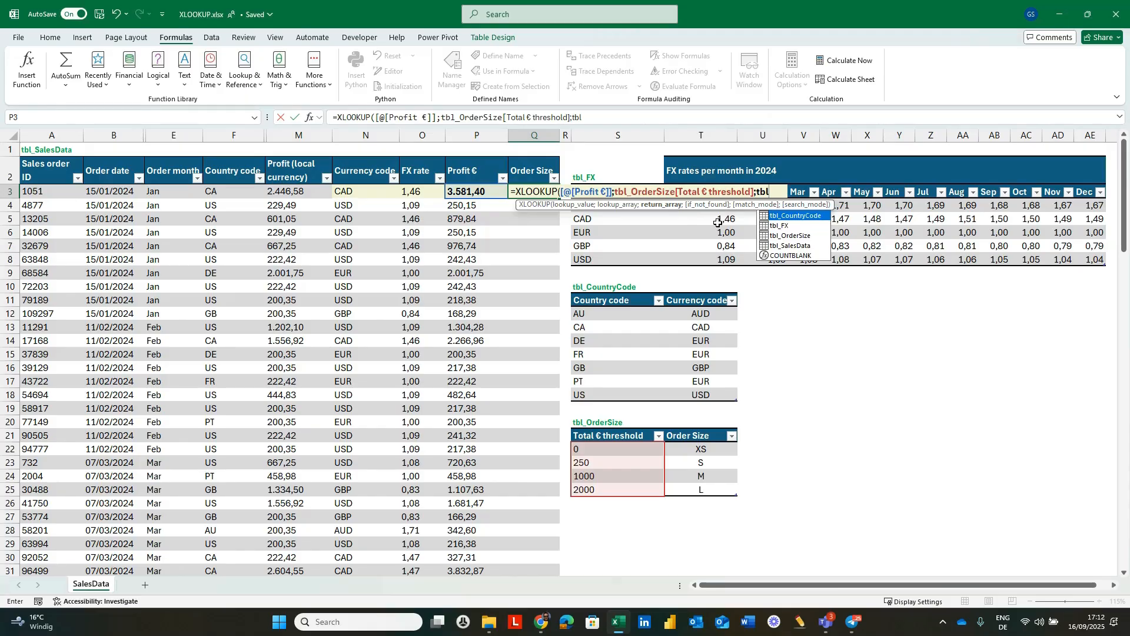
Enter tbl_OrderSize[Order Size] as the return array of the Order Size XLOOKUP formula.
key("Down")
key("Down")
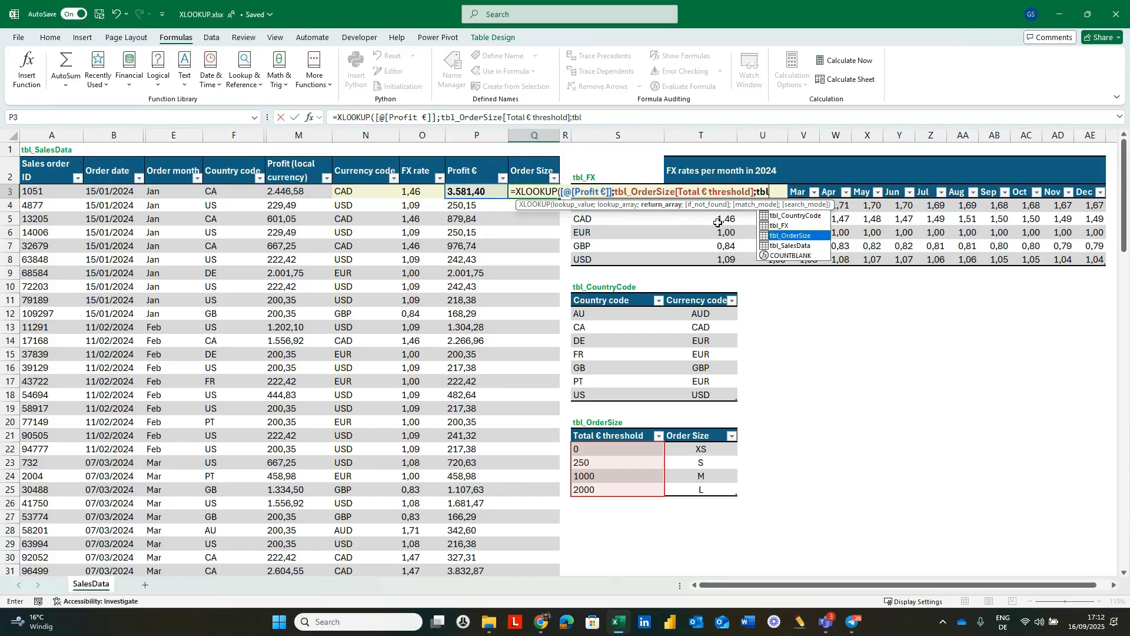
key("Tab")
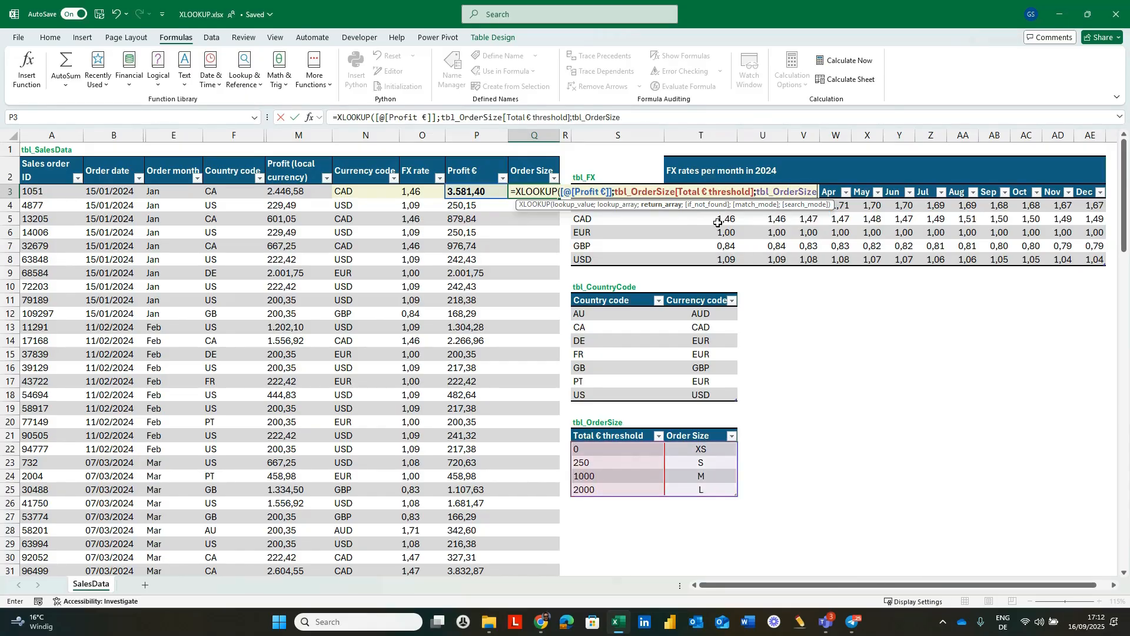
type("[")
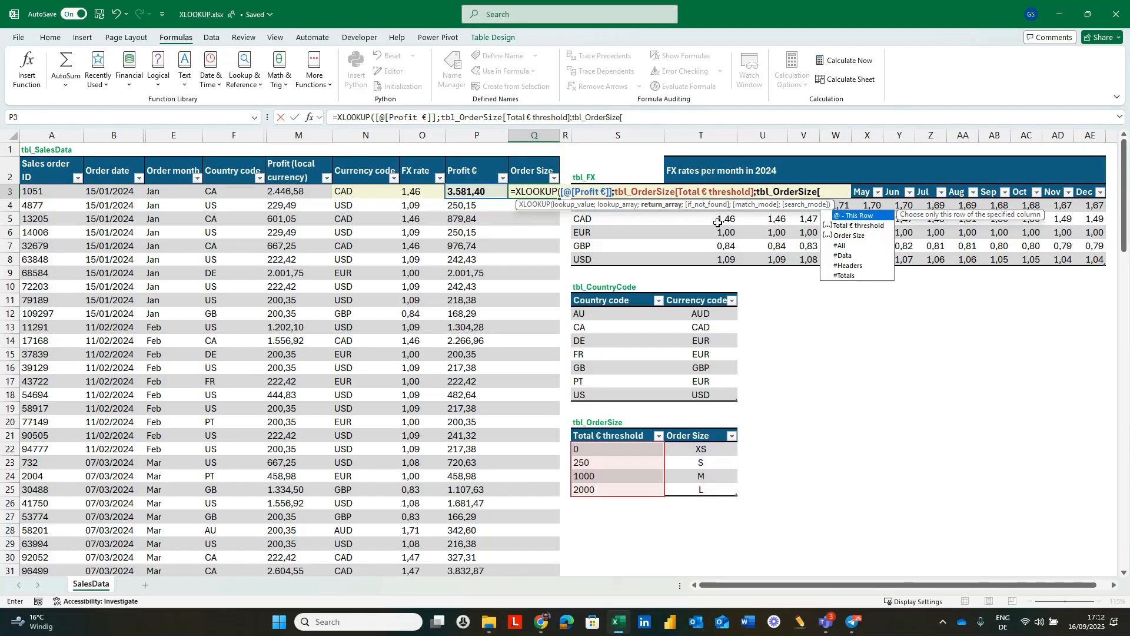
double_click(847, 236)
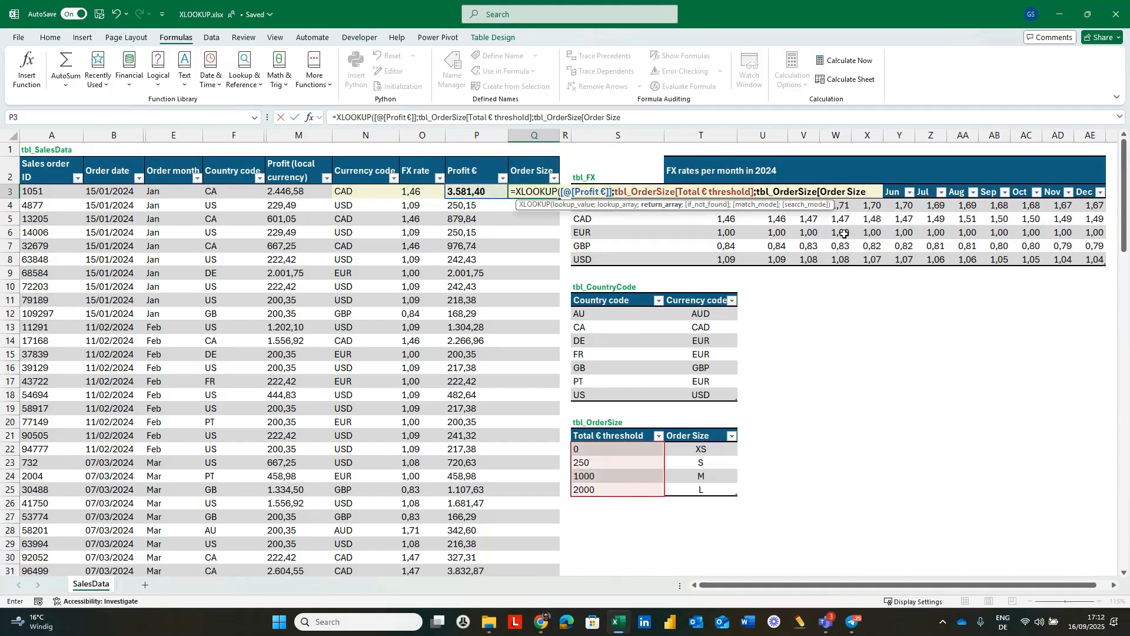
type("]")
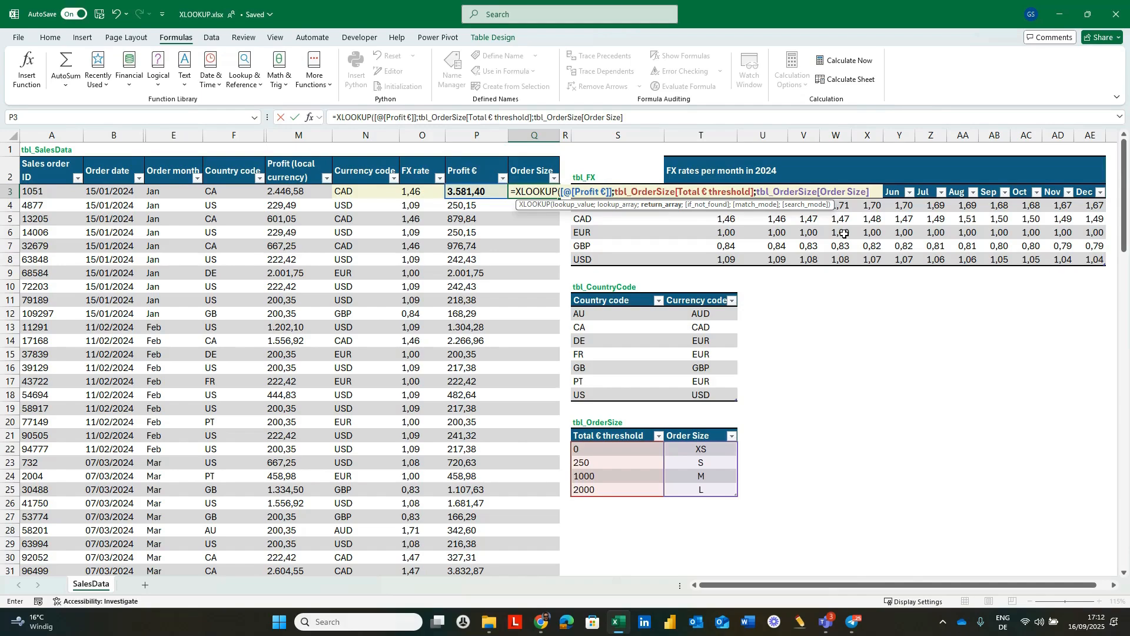
Complete the Order Size XLOOKUP with no if_not_found value and match mode -1 (exact match or next smaller item), filling the column.
type(";")
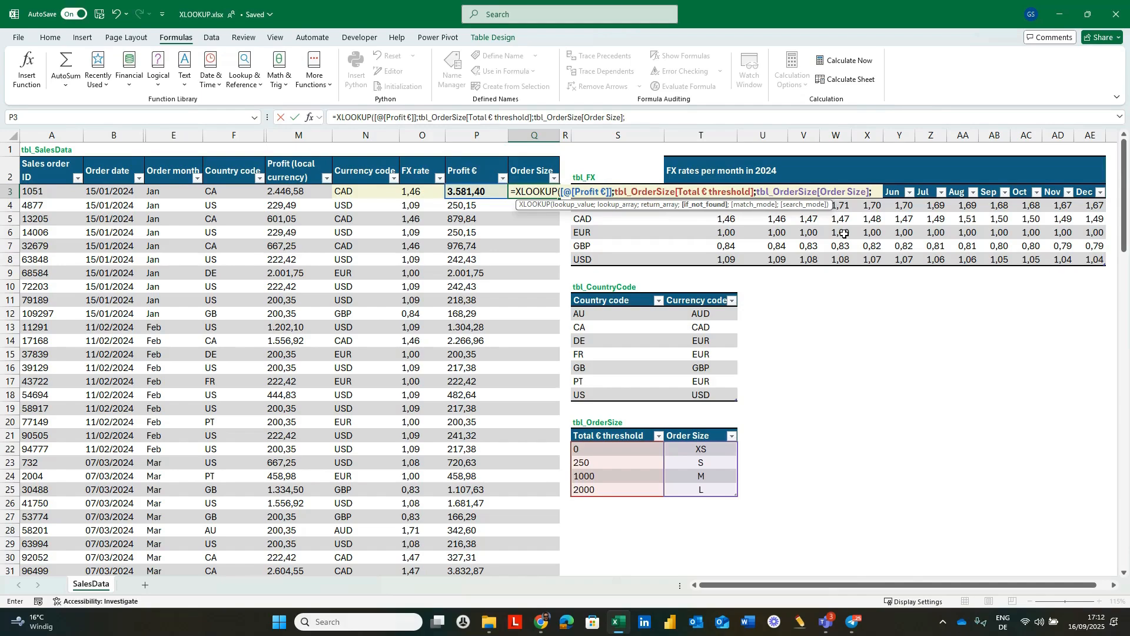
type(";")
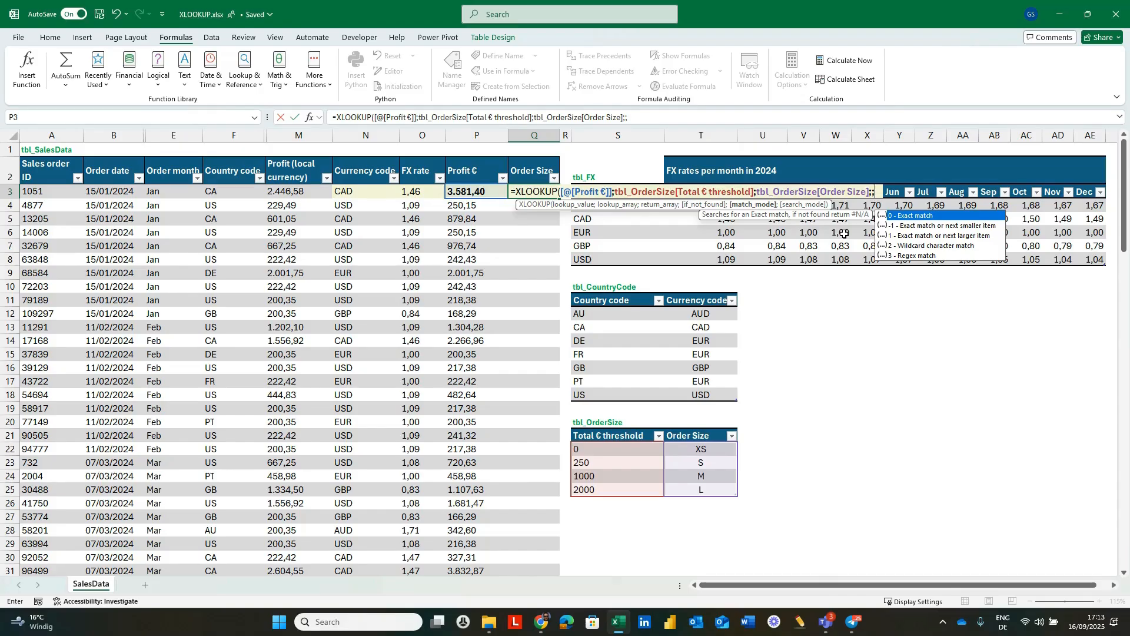
key("Down")
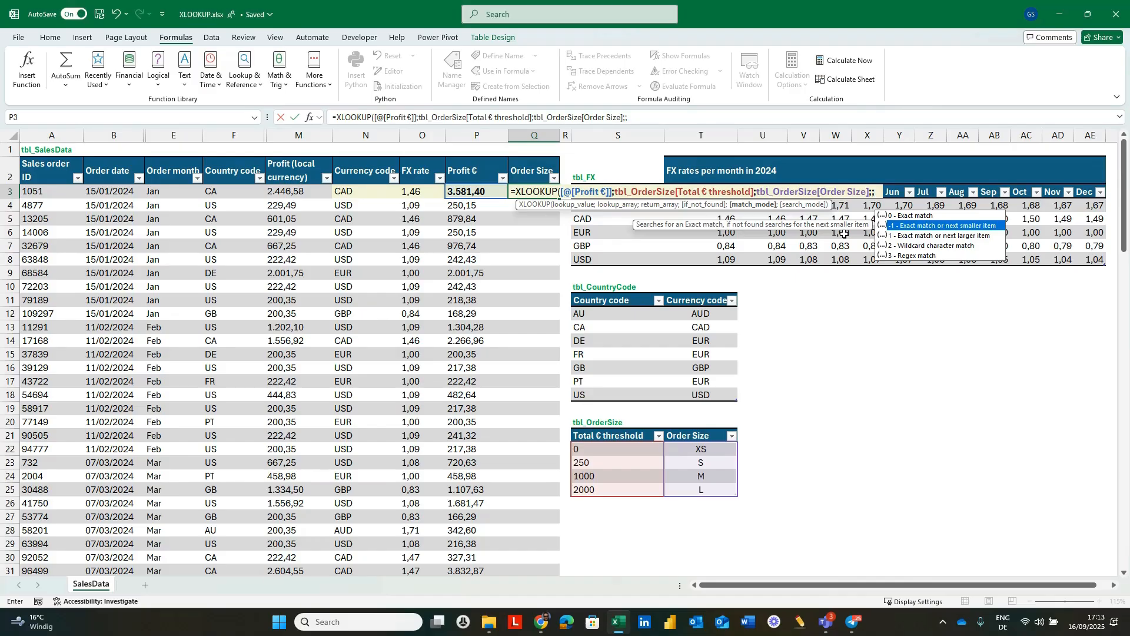
key("Tab")
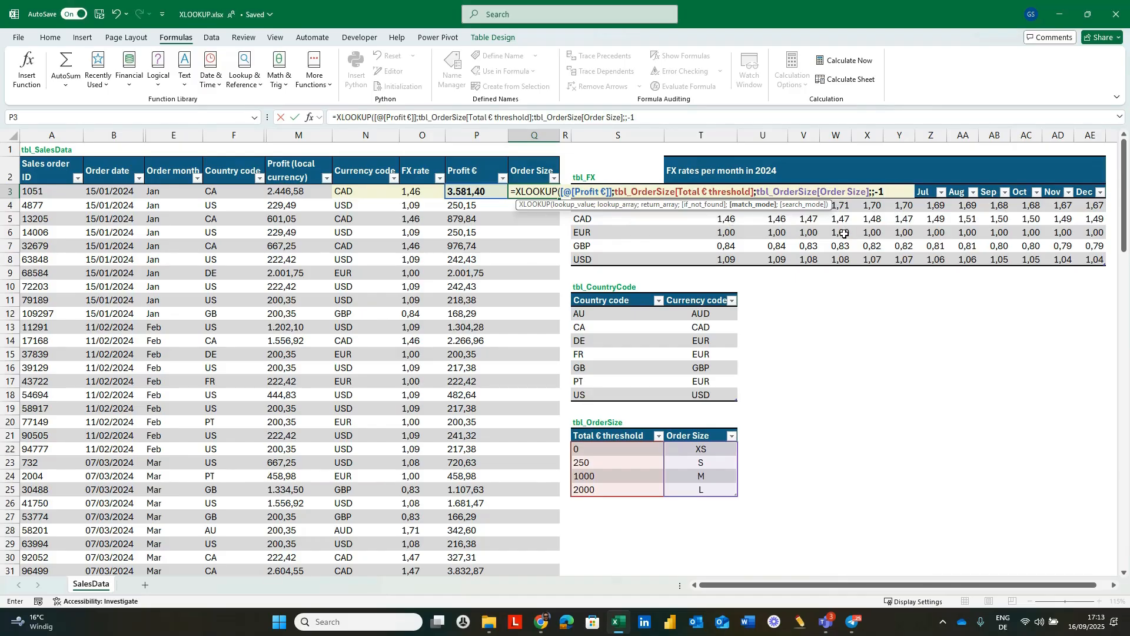
type(")")
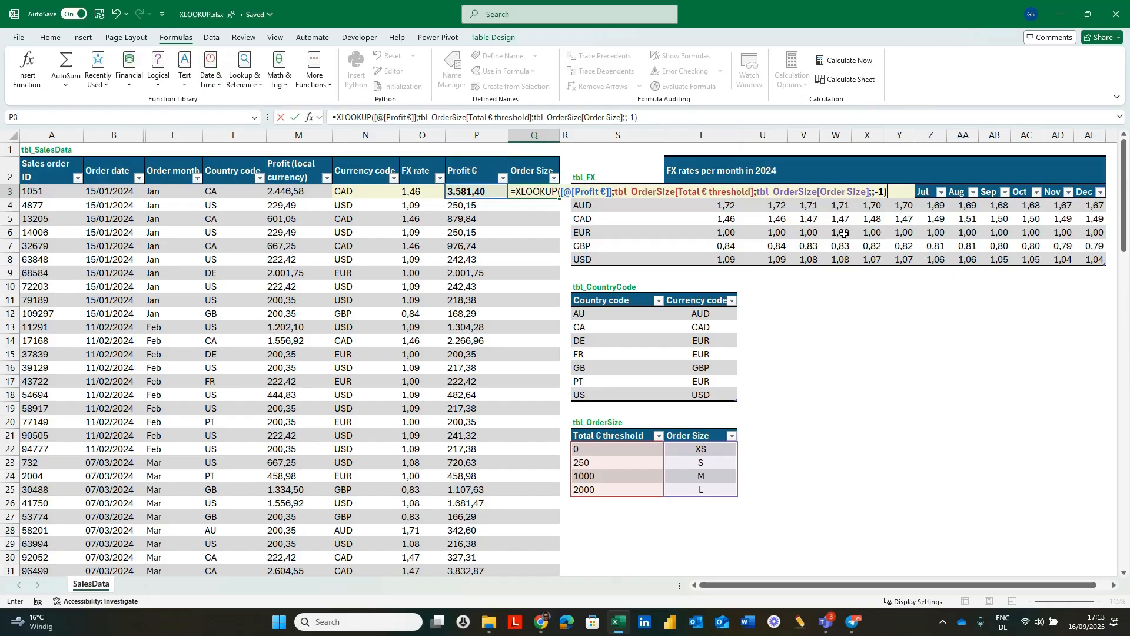
key("Return")
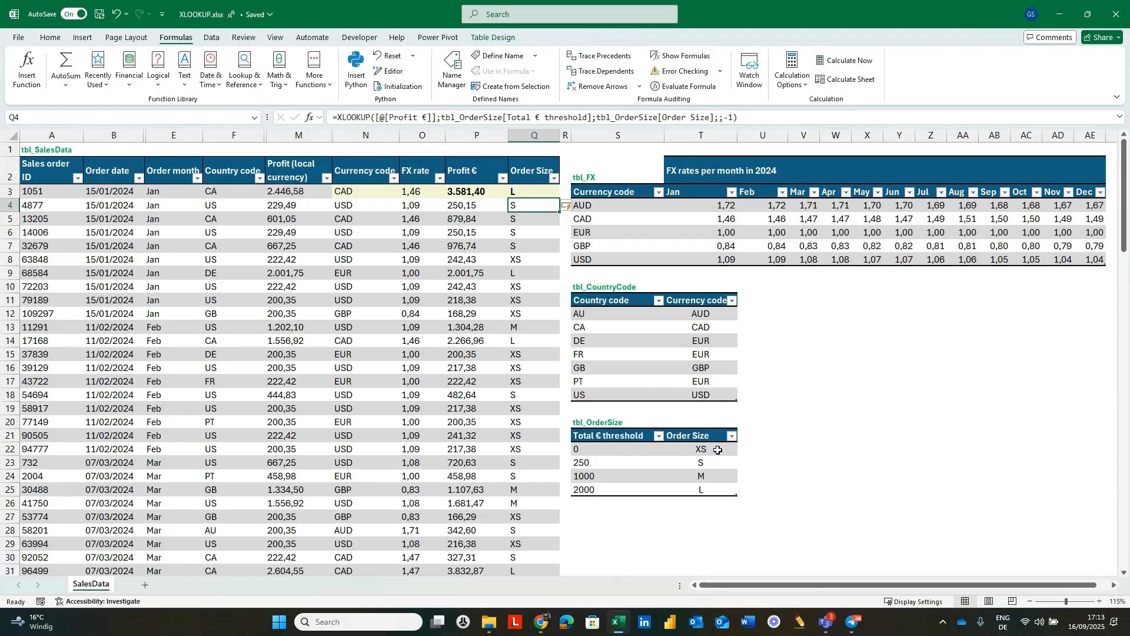
Check several rows' Profit € values, including rows 10 to 12 and 31, against their assigned order sizes and the tbl_OrderSize thresholds.
left_click(469, 287)
left_click(470, 301)
left_click(473, 314)
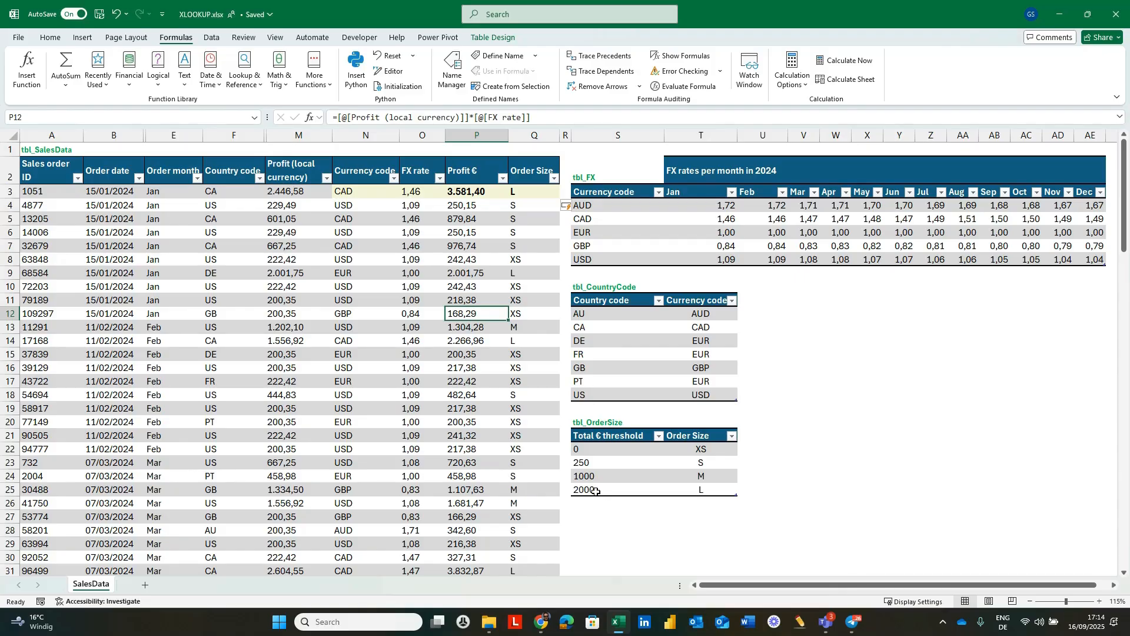
scroll(480, 480, "down", 1)
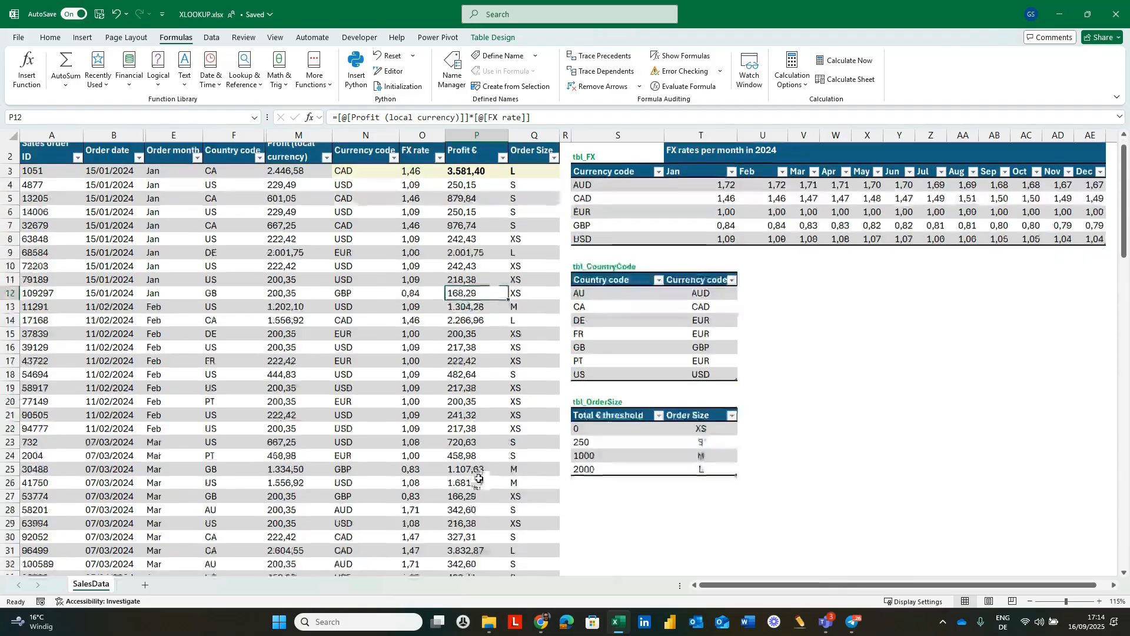
scroll(478, 478, "down", 1)
left_click(478, 531)
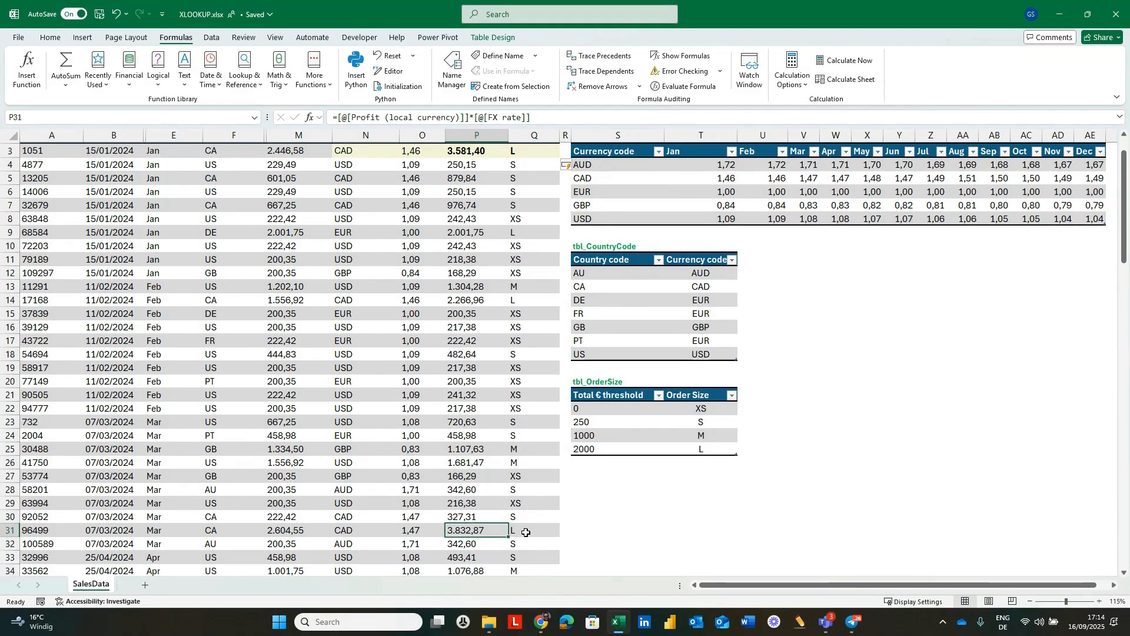
left_click(526, 532)
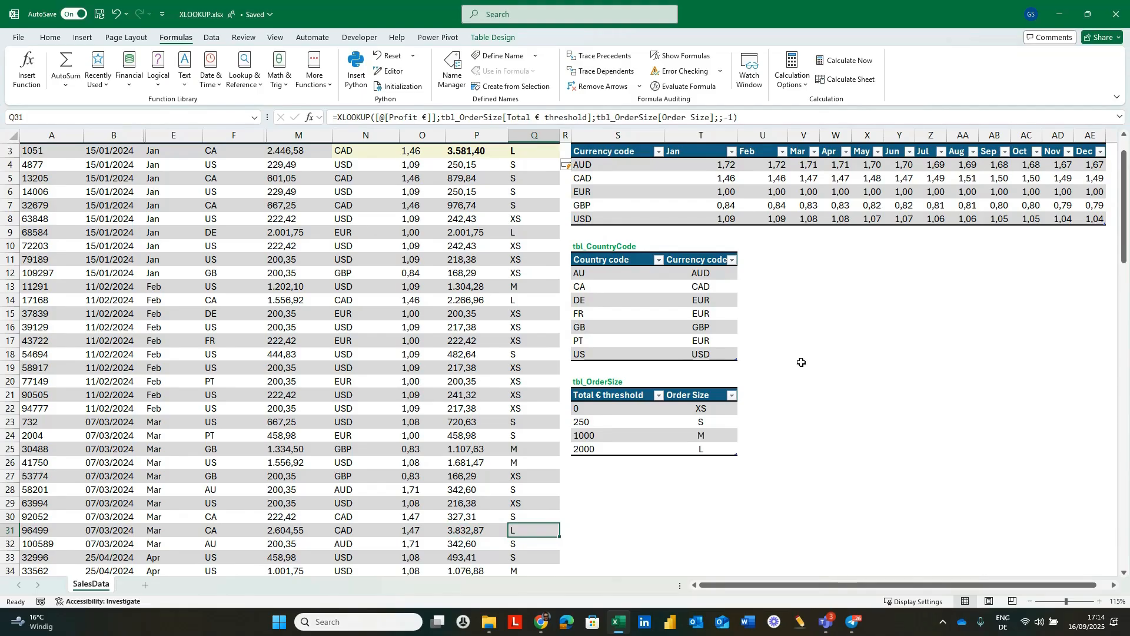
scroll(810, 361, "up", 1)
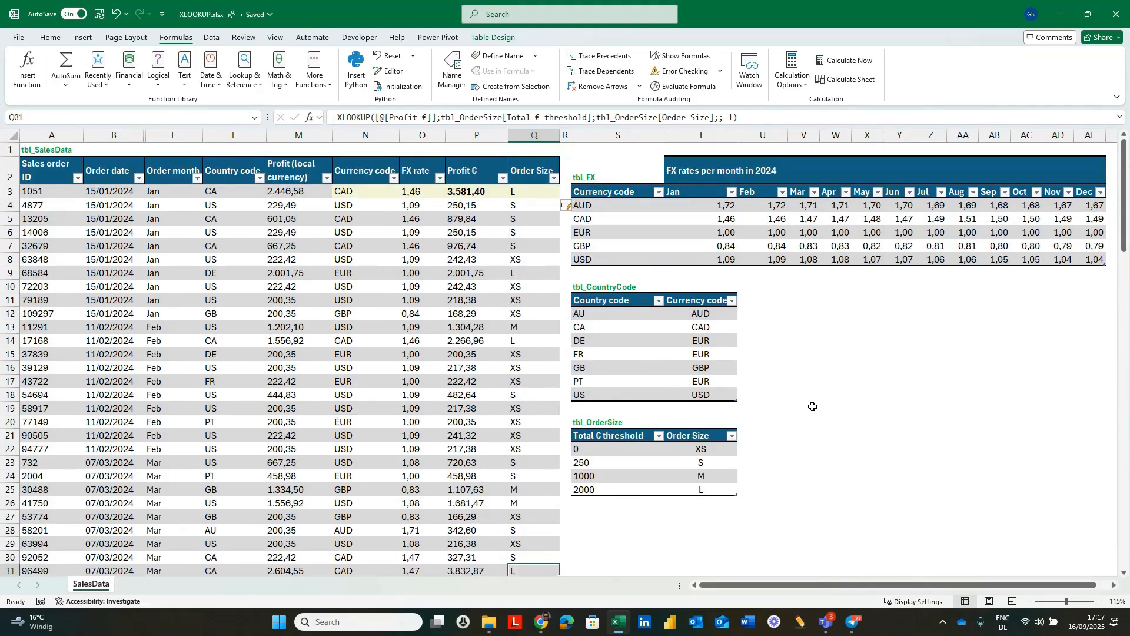
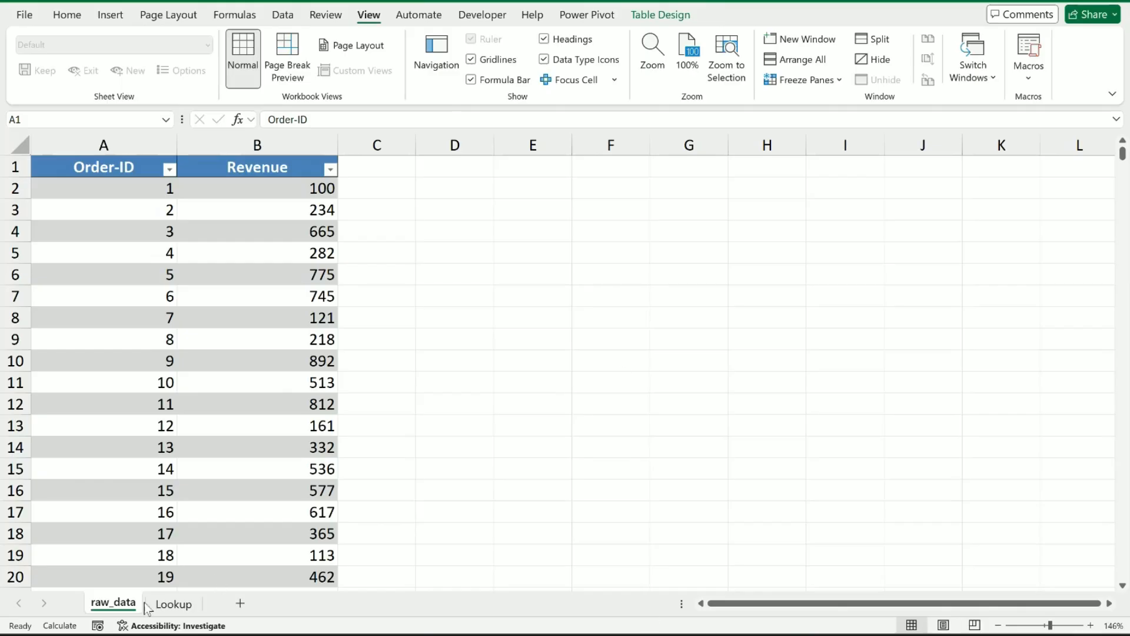
Examine the order table on raw_data, and the arguments of the VLOOKUP in B2 and the XLOOKUP in C2 on the Lookup sheet.
left_click(165, 609)
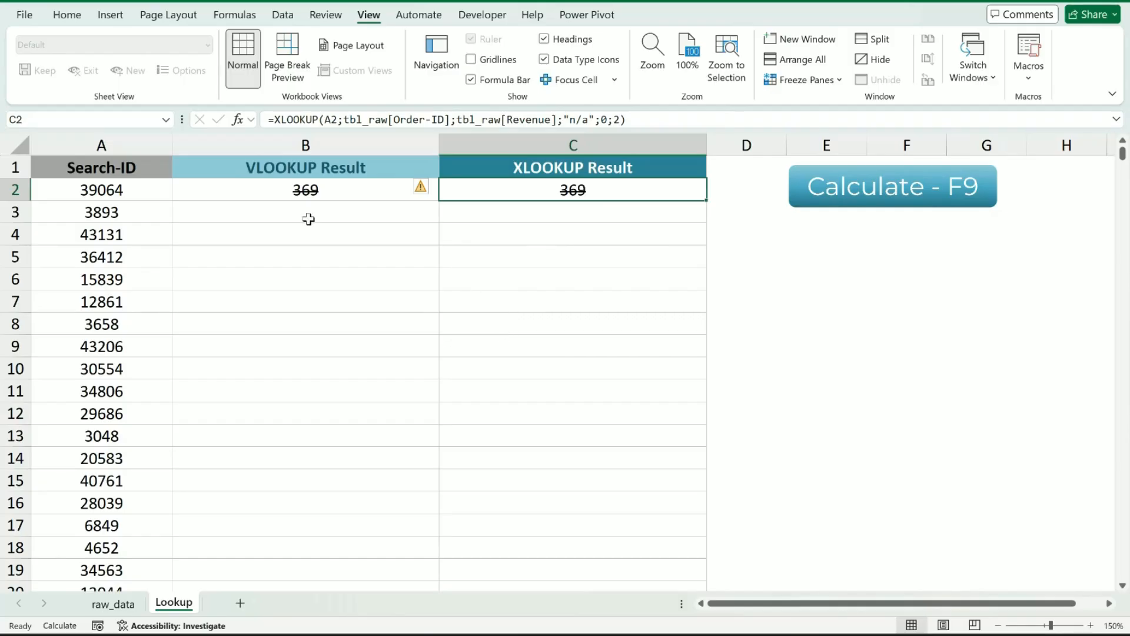
key("ctrl+Page_Up")
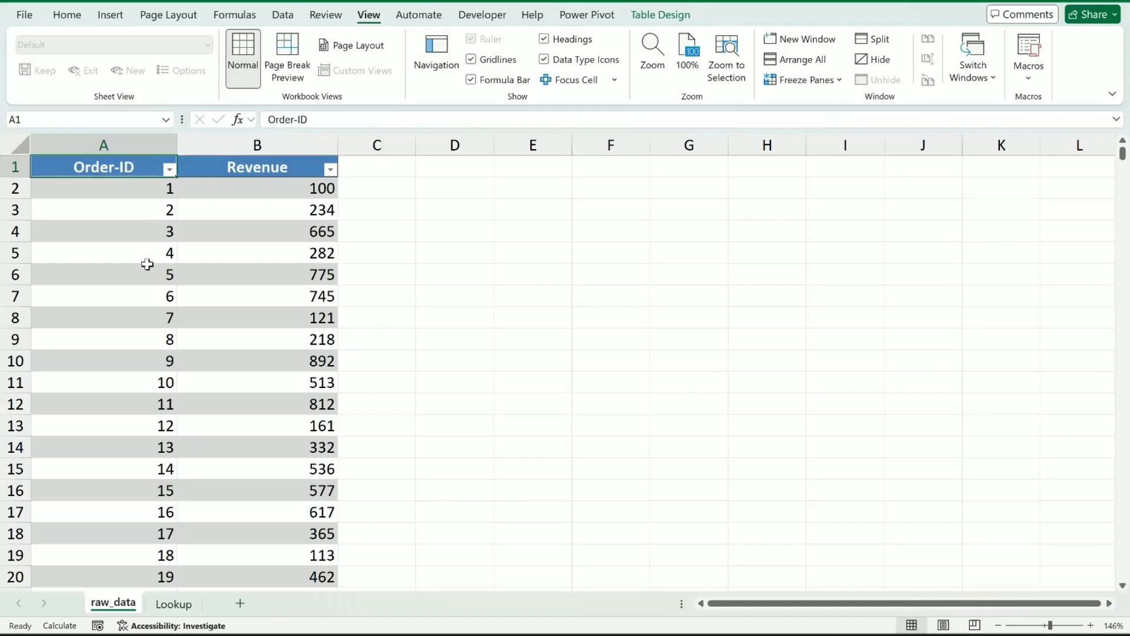
scroll(149, 264, "down", 6)
scroll(149, 264, "up", 6)
left_click(186, 606)
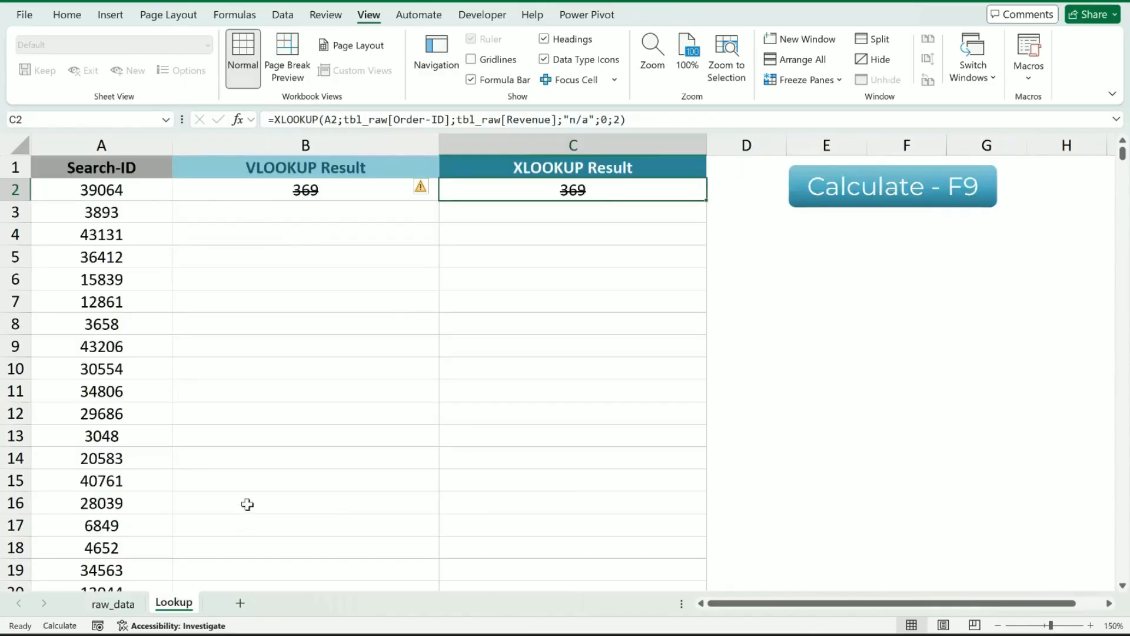
double_click(358, 195)
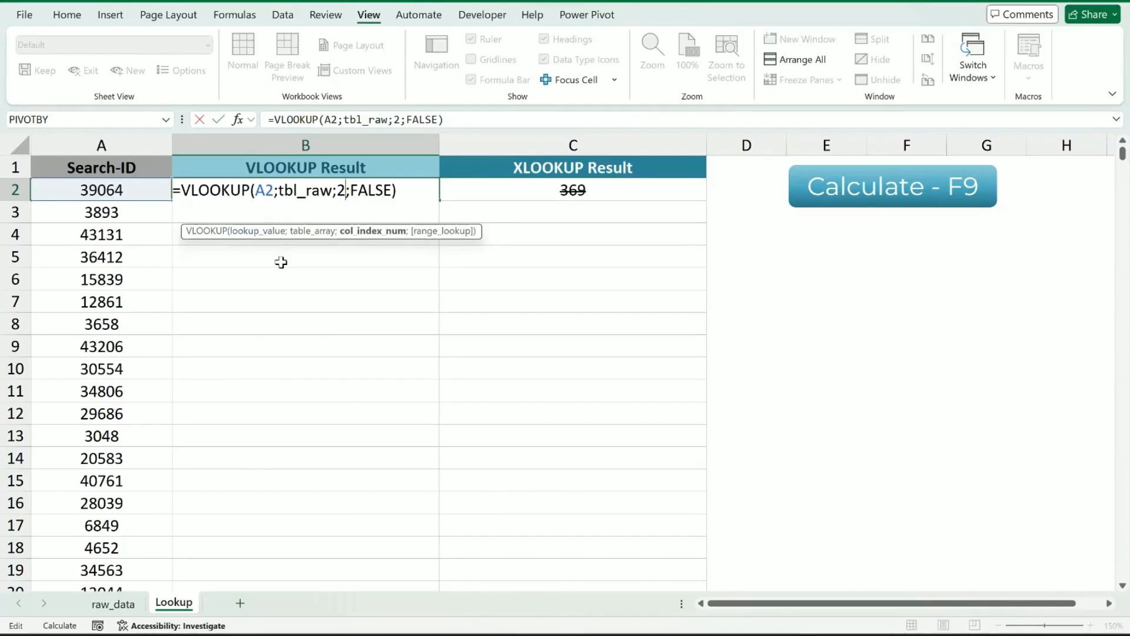
left_click(266, 198)
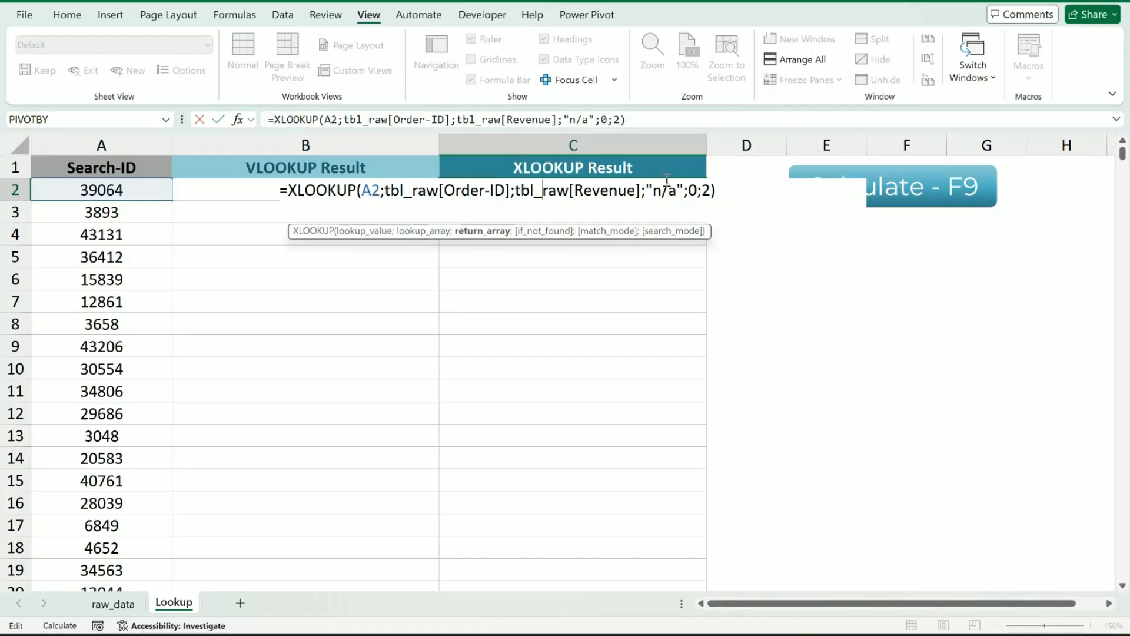
left_click(687, 190)
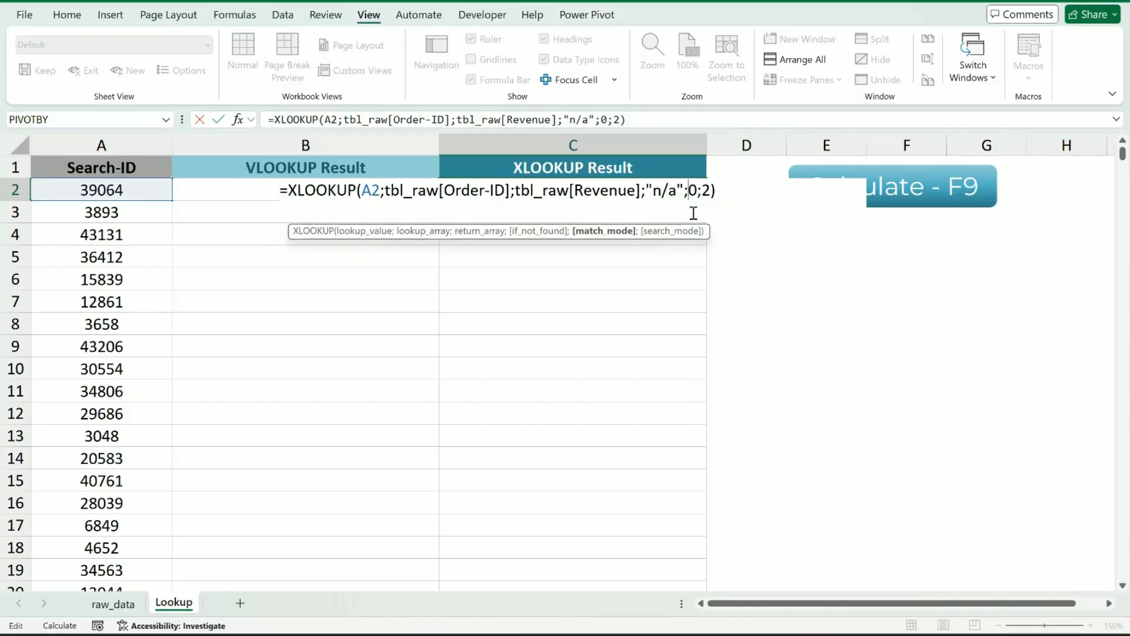
left_click(710, 190)
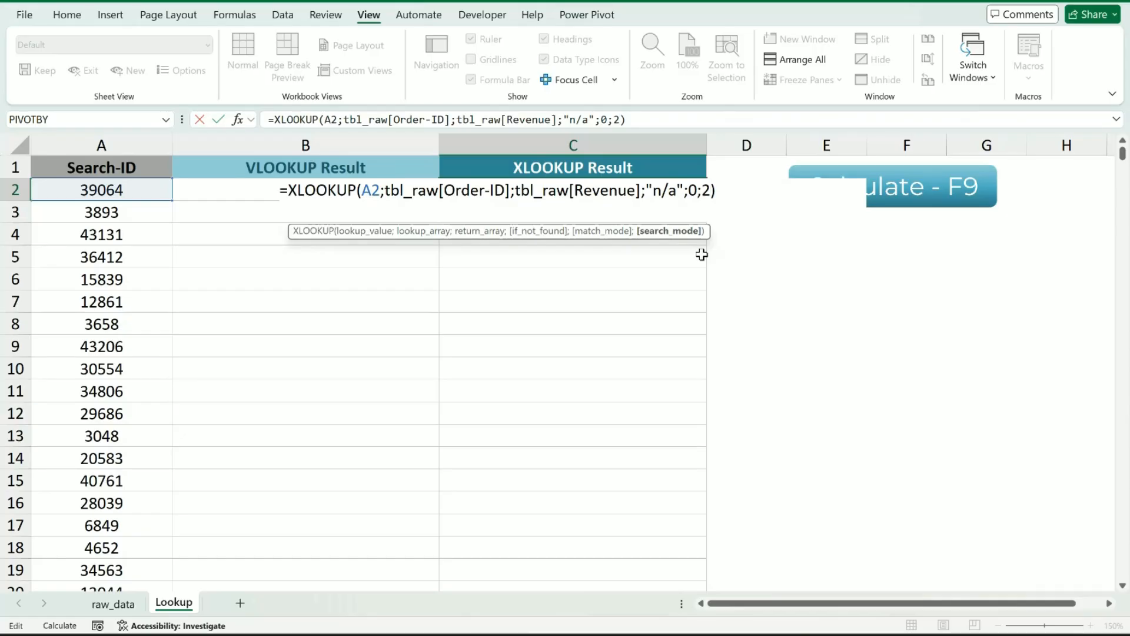
key("Return")
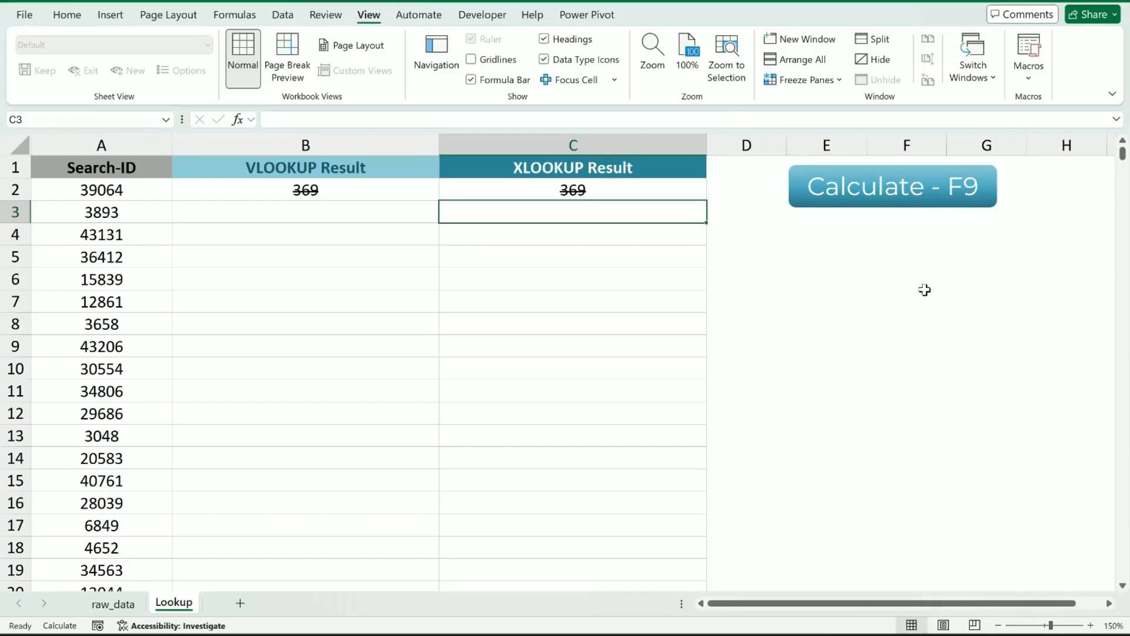
Copy the VLOOKUP formula from B2 down to the last row of column B and run the timed calculation.
left_click(332, 192)
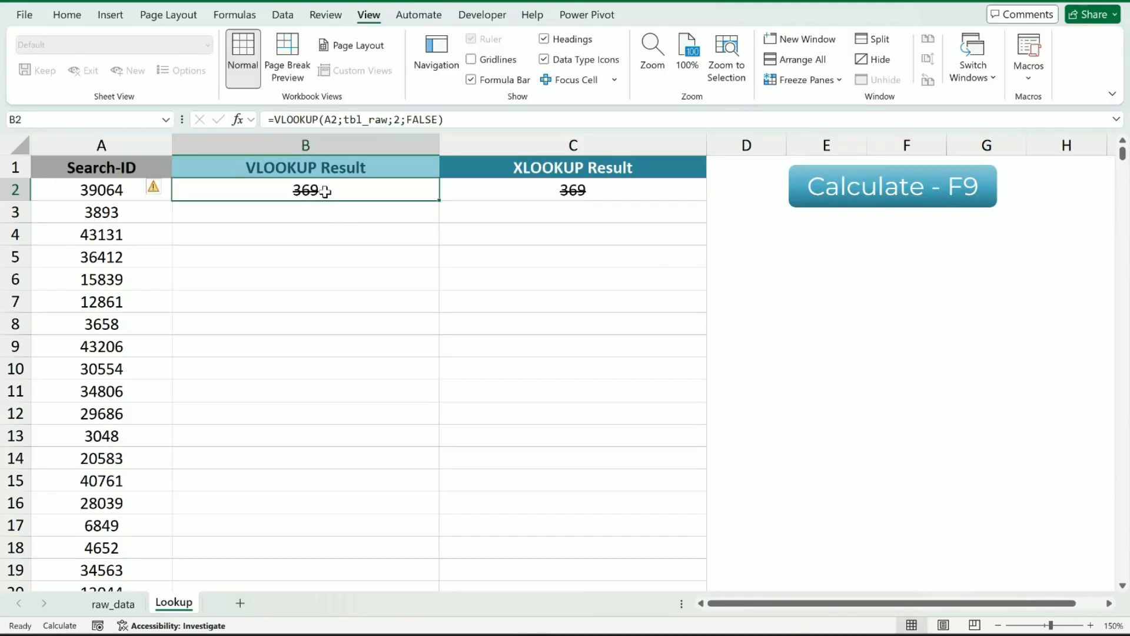
key("ctrl+c")
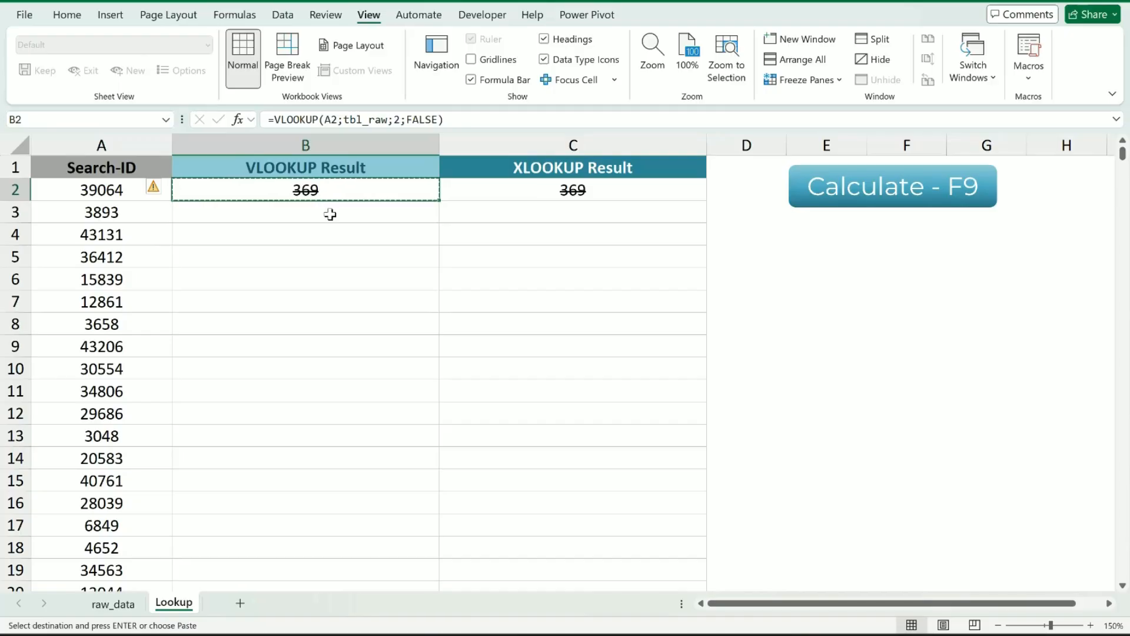
left_click(330, 214)
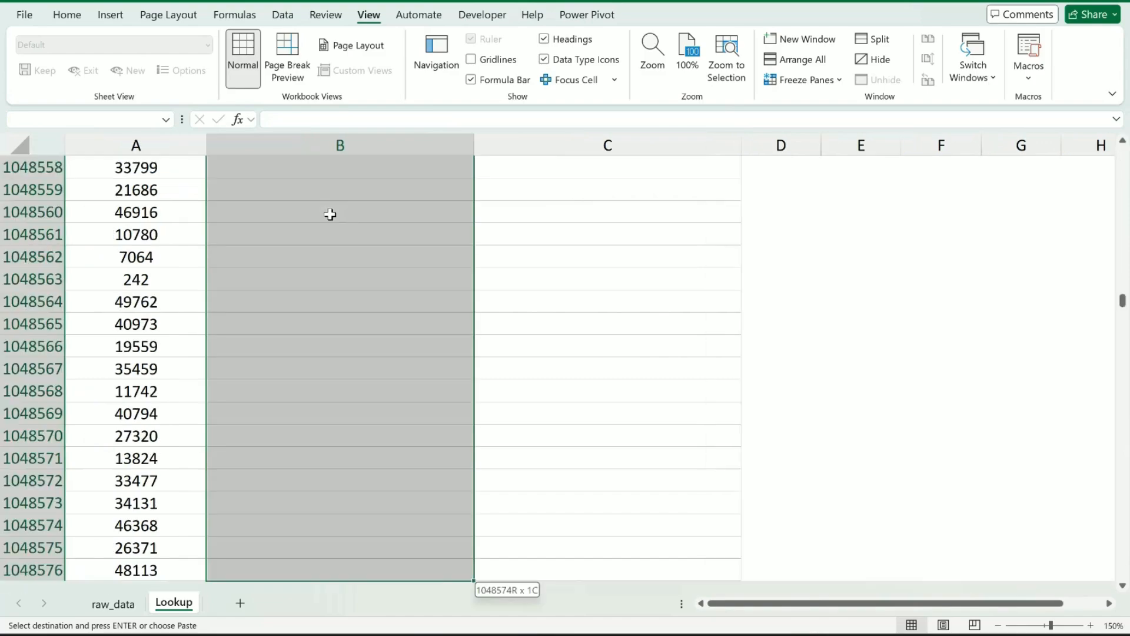
key("ctrl+shift+Down")
key("ctrl+v")
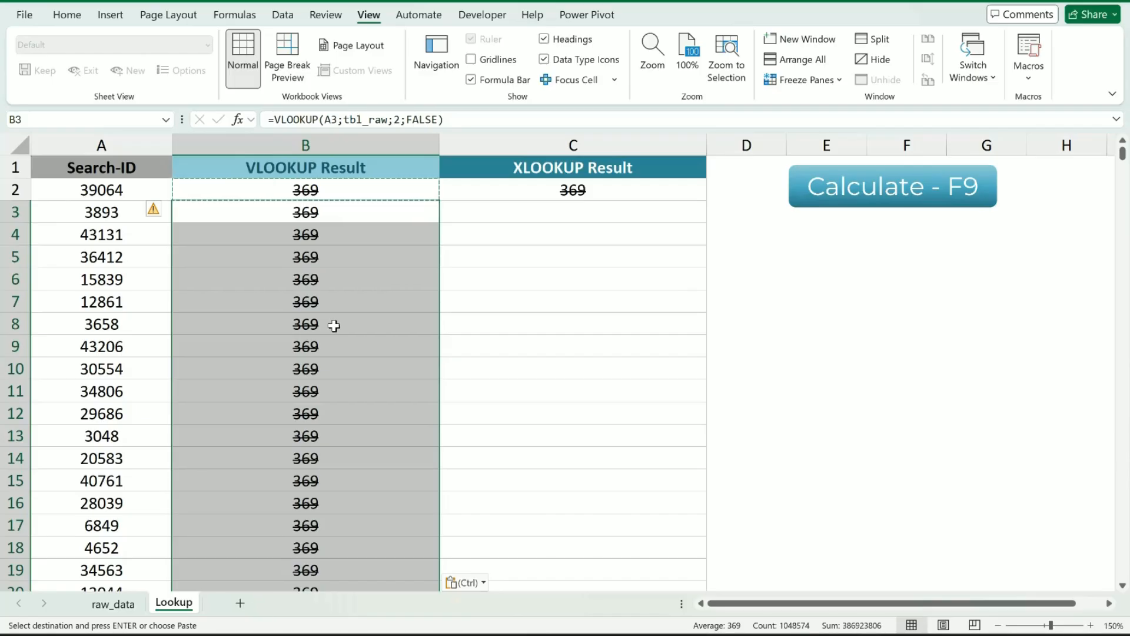
left_click(897, 193)
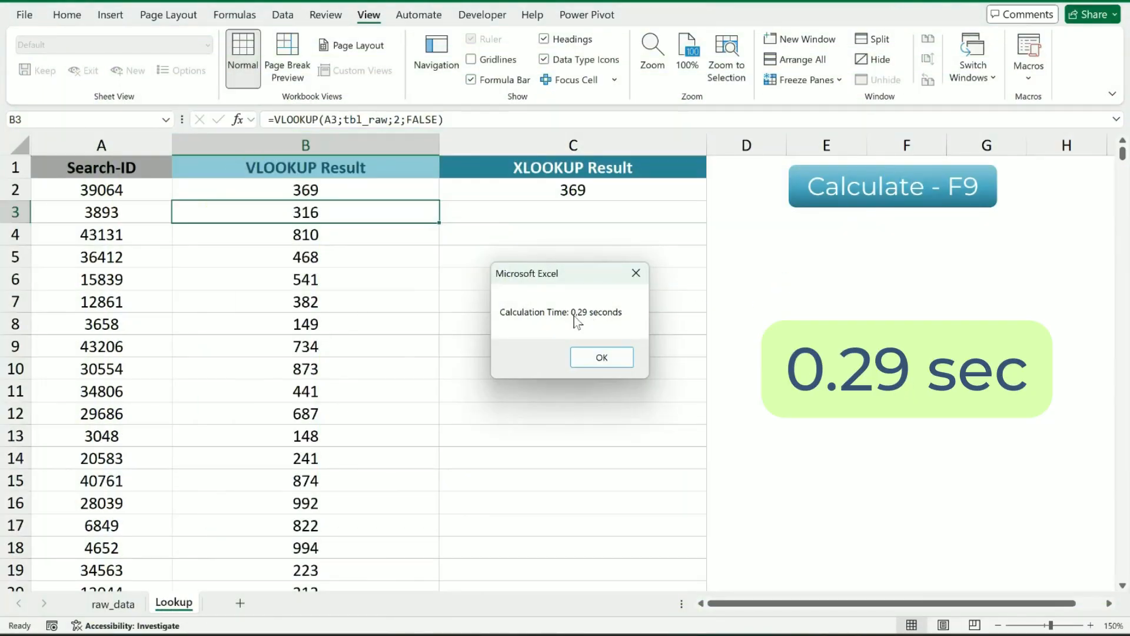
left_click(607, 361)
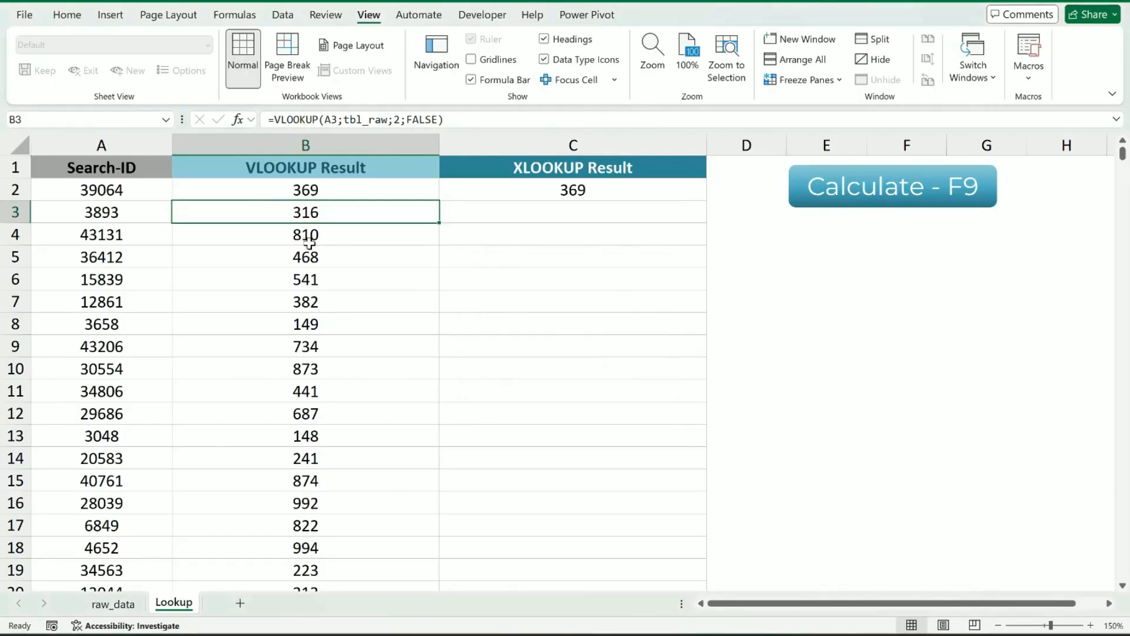
Clear the VLOOKUP Result column from B3 down to the last row, keeping the formula in B2.
key("ctrl+shift+Down")
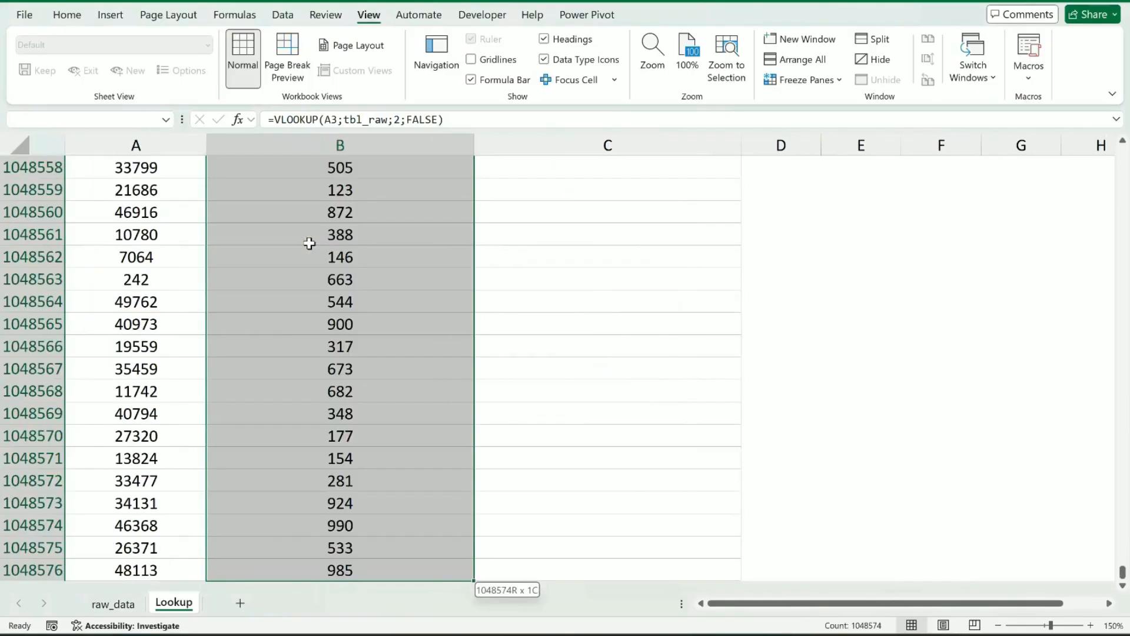
key("ctrl+BackSpace")
key("Delete")
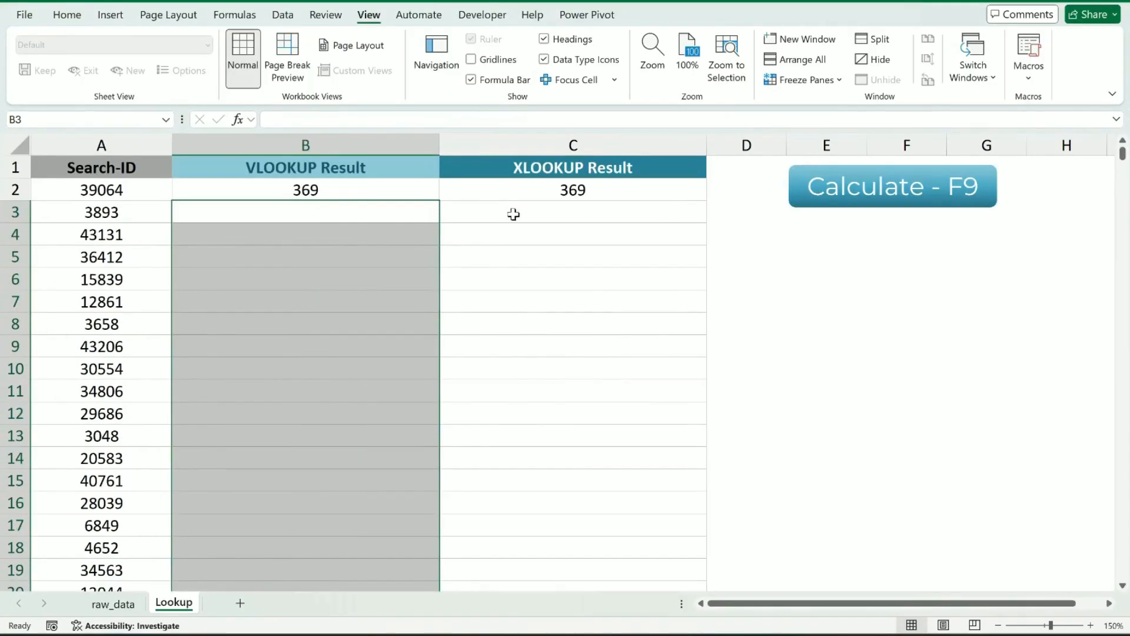
Copy the XLOOKUP formula from C2 down to the last row of column C and run the timed calculation.
left_click(522, 196)
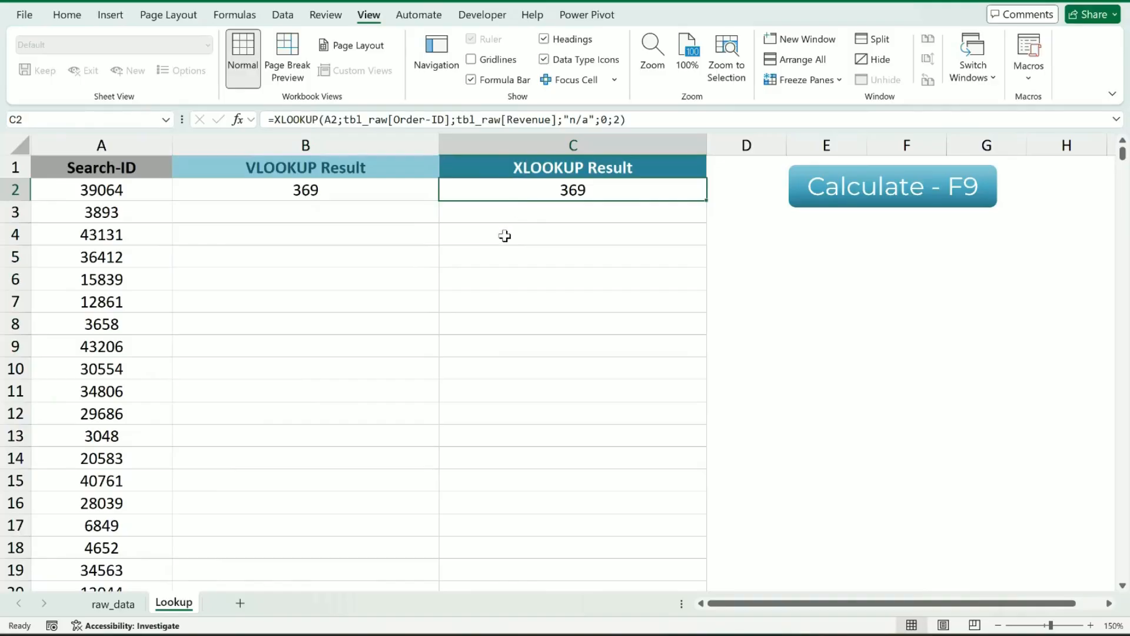
key("ctrl+c")
key("Down")
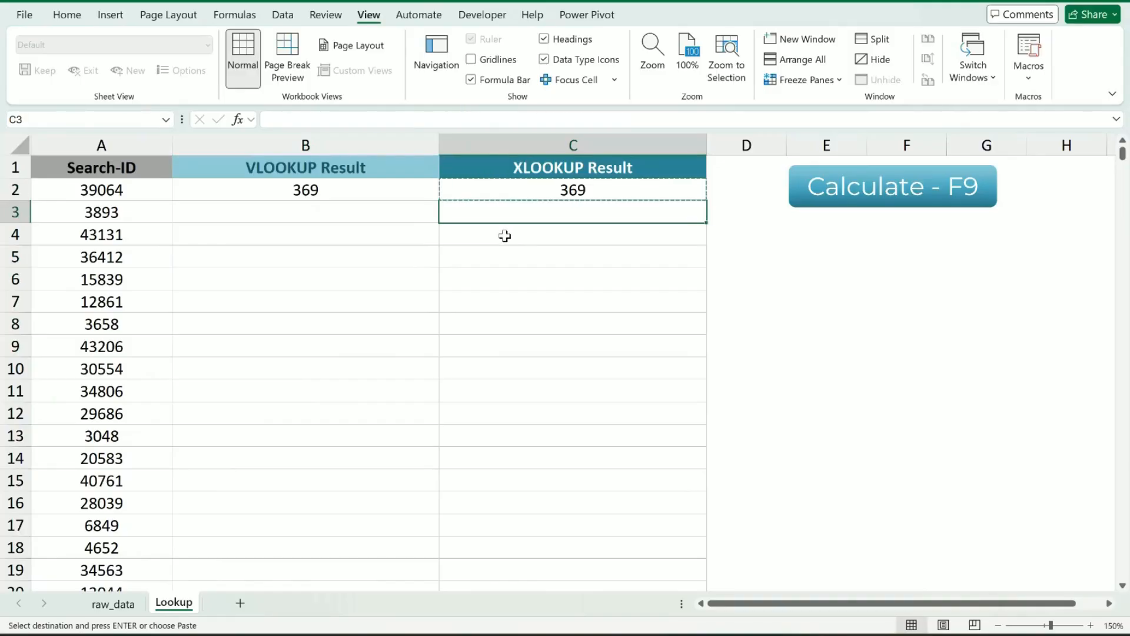
key("ctrl+shift+Down")
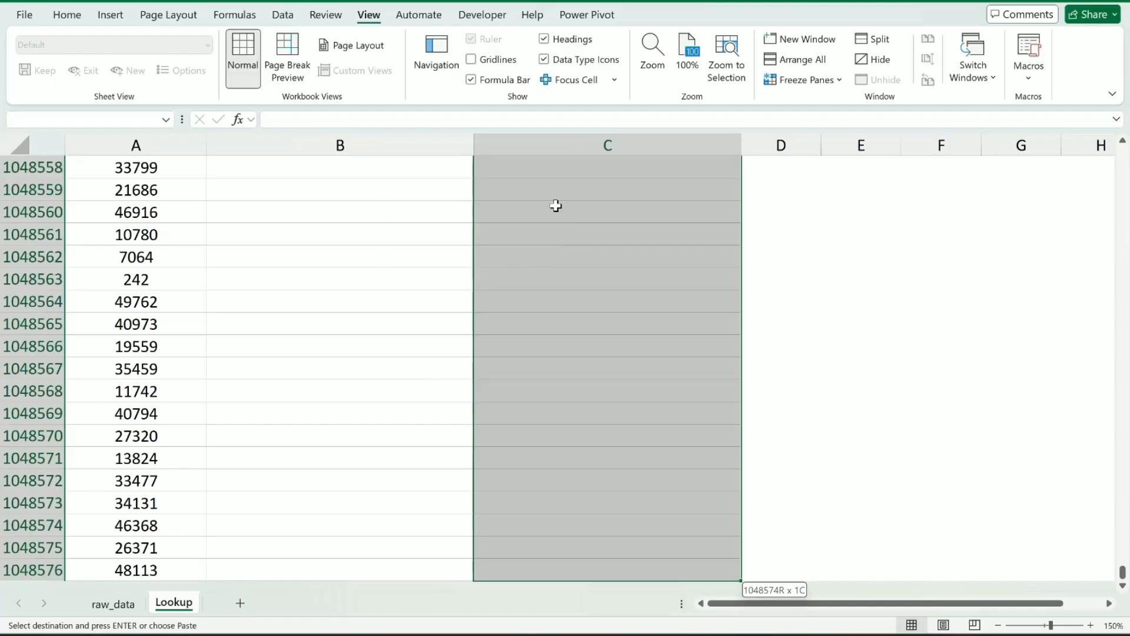
key("Return")
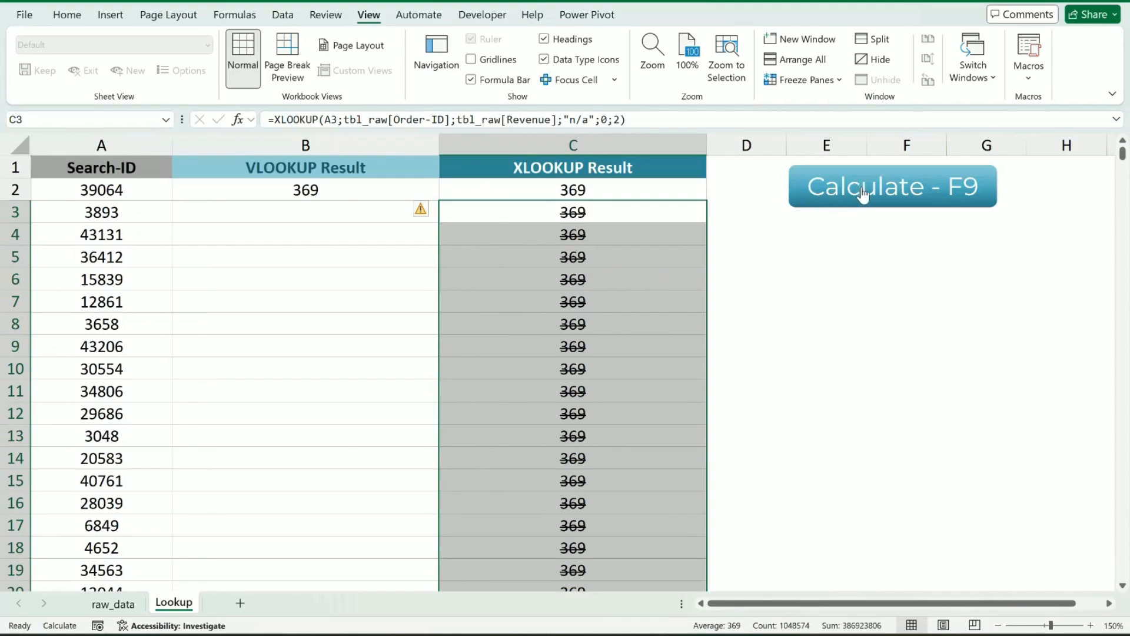
left_click(860, 191)
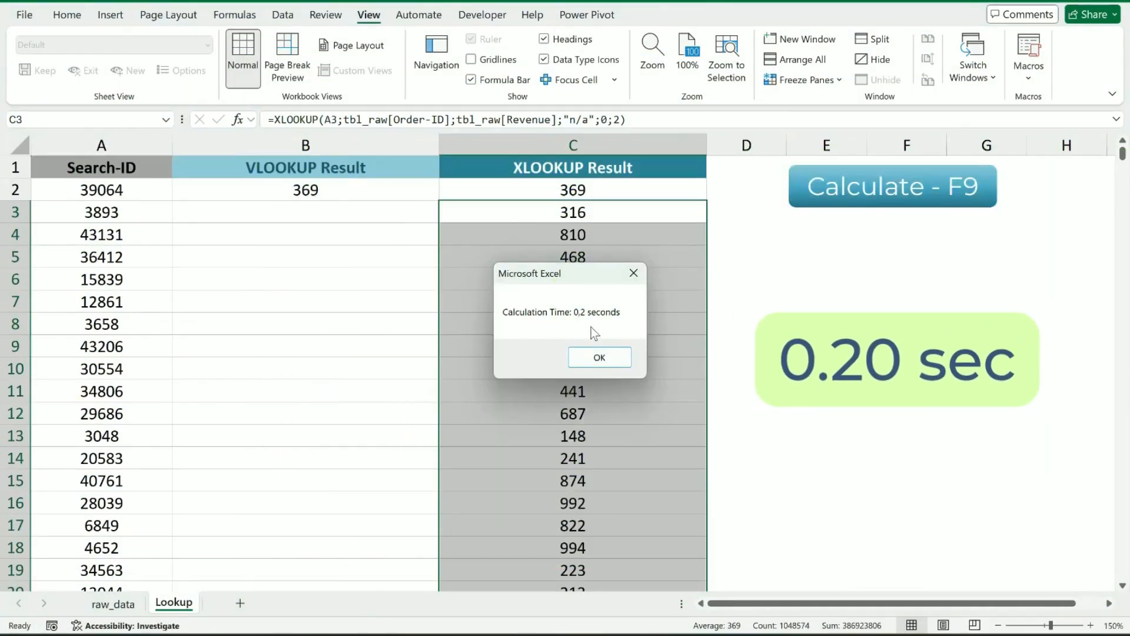
left_click(600, 358)
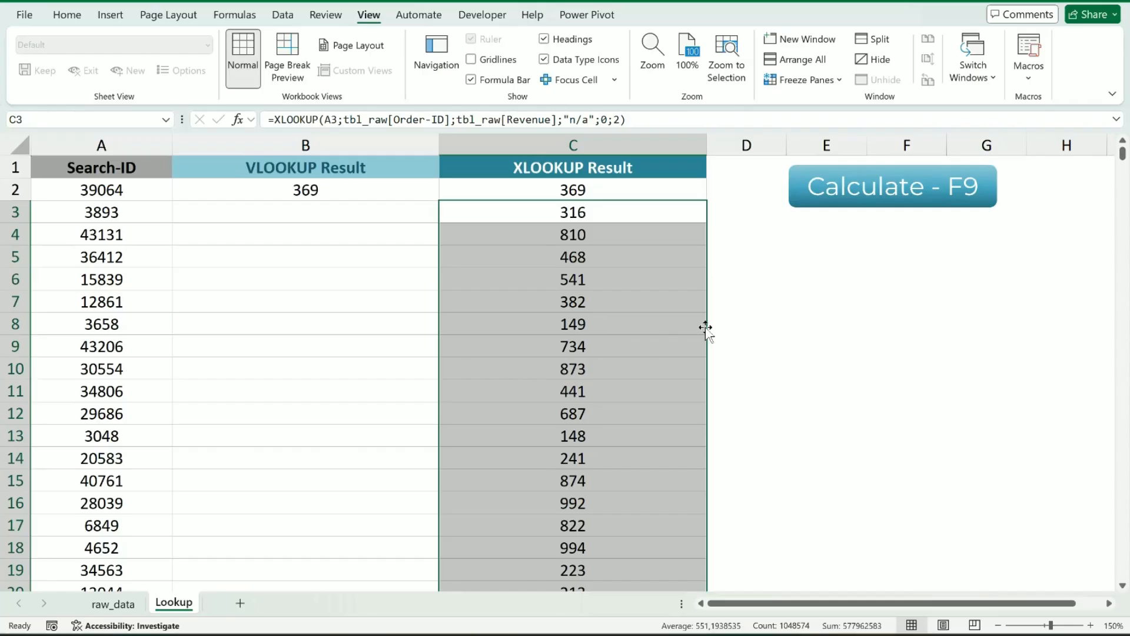
left_click(782, 353)
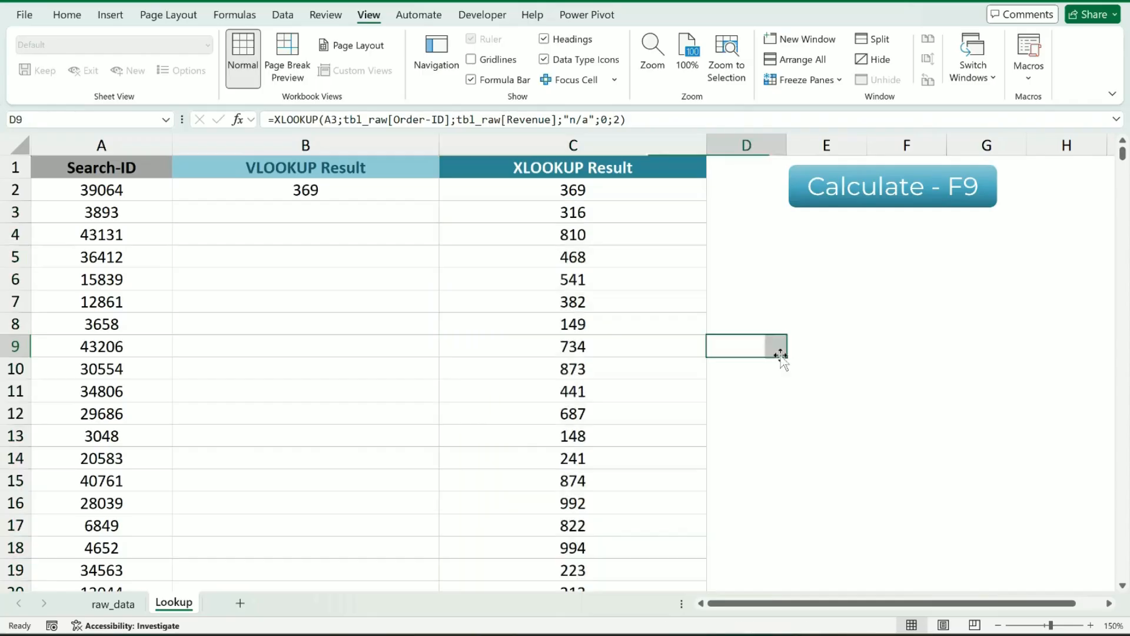